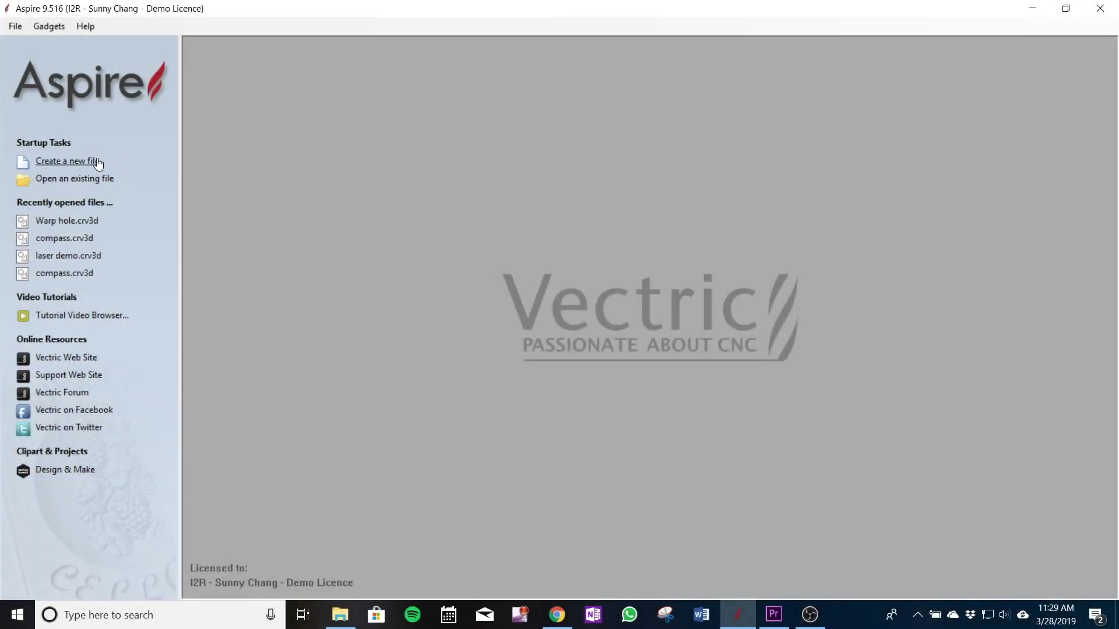
# Create a new job 24 inches wide by 40 inches tall, keeping 0.25 inch thickness.
pyautogui.click(94, 160)
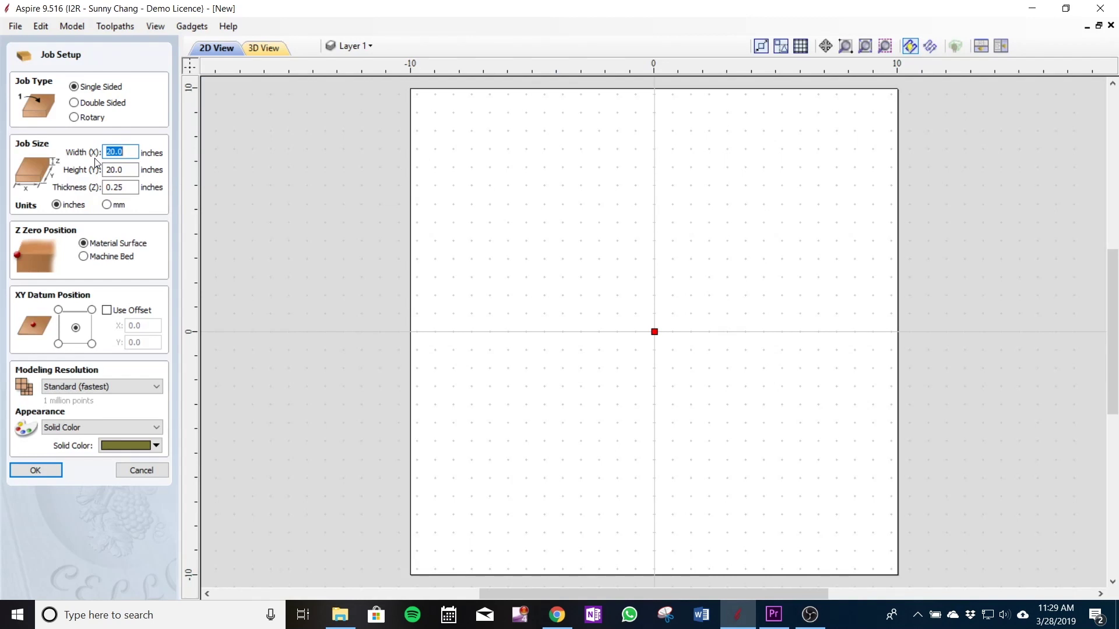
pyautogui.write('24')
pyautogui.press('Return')
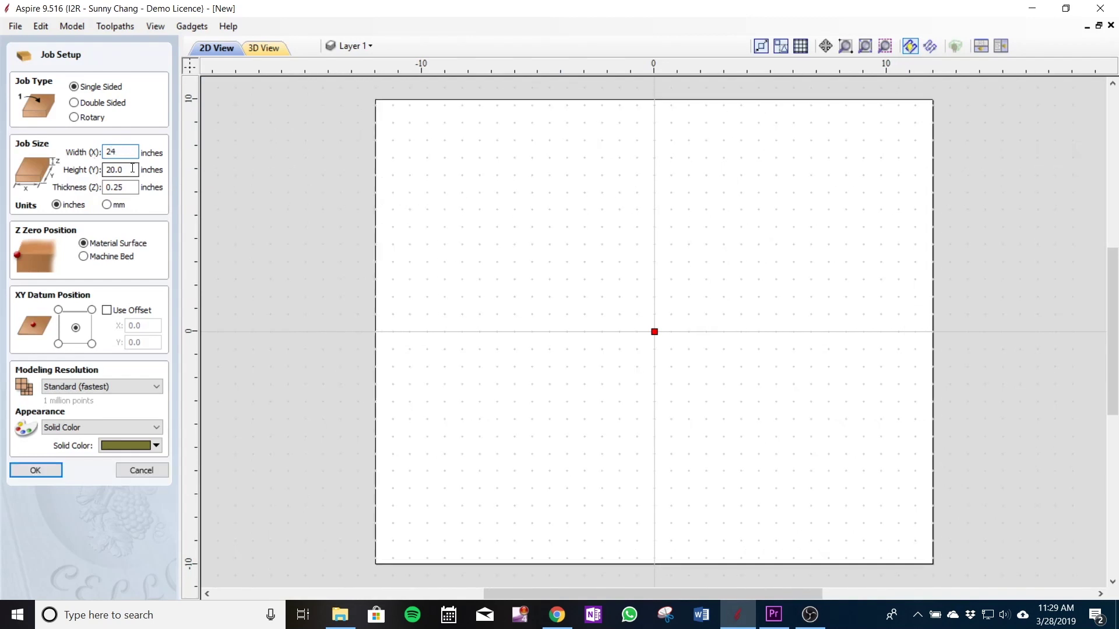
pyautogui.press('BackSpace')
pyautogui.press('BackSpace')
pyautogui.press('BackSpace')
pyautogui.press('Return')
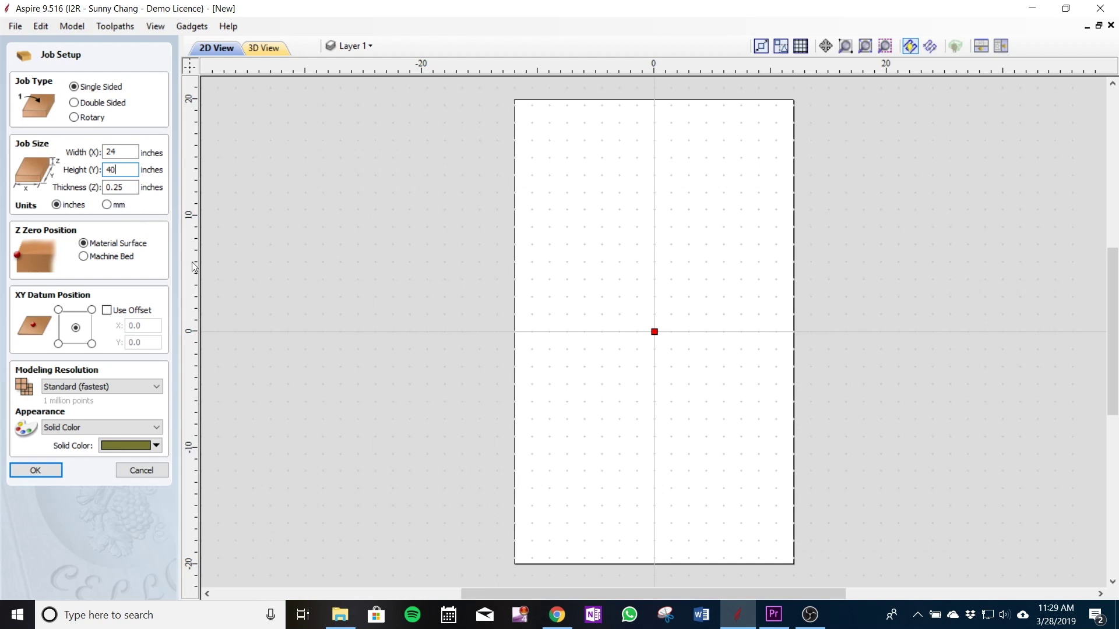
pyautogui.hotkey('shift', 'Tab')
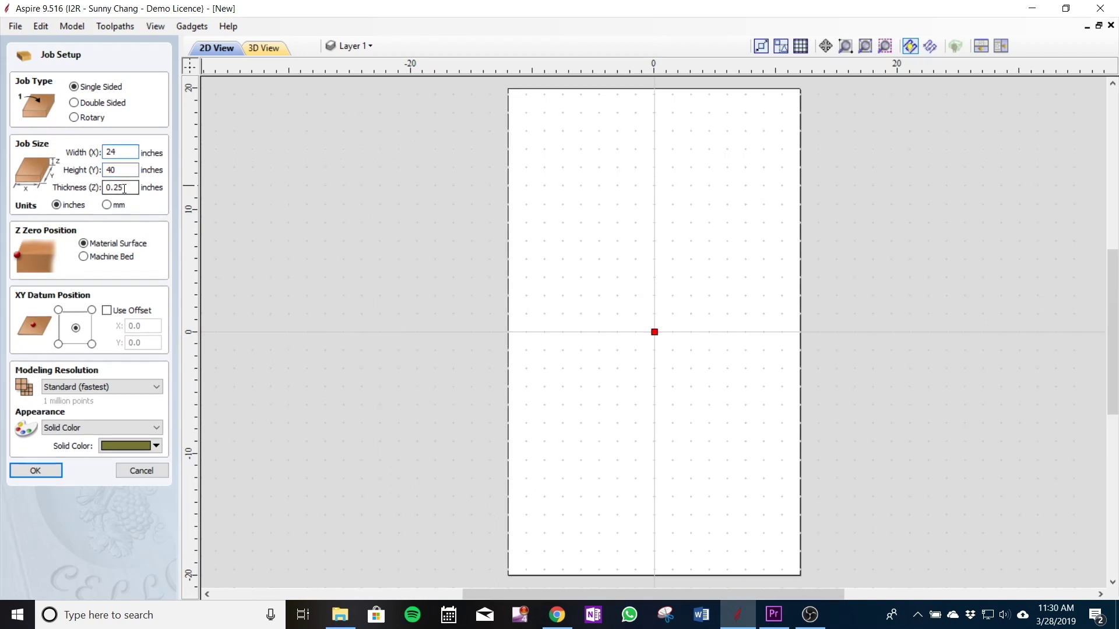
pyautogui.click(124, 189)
pyautogui.click(48, 473)
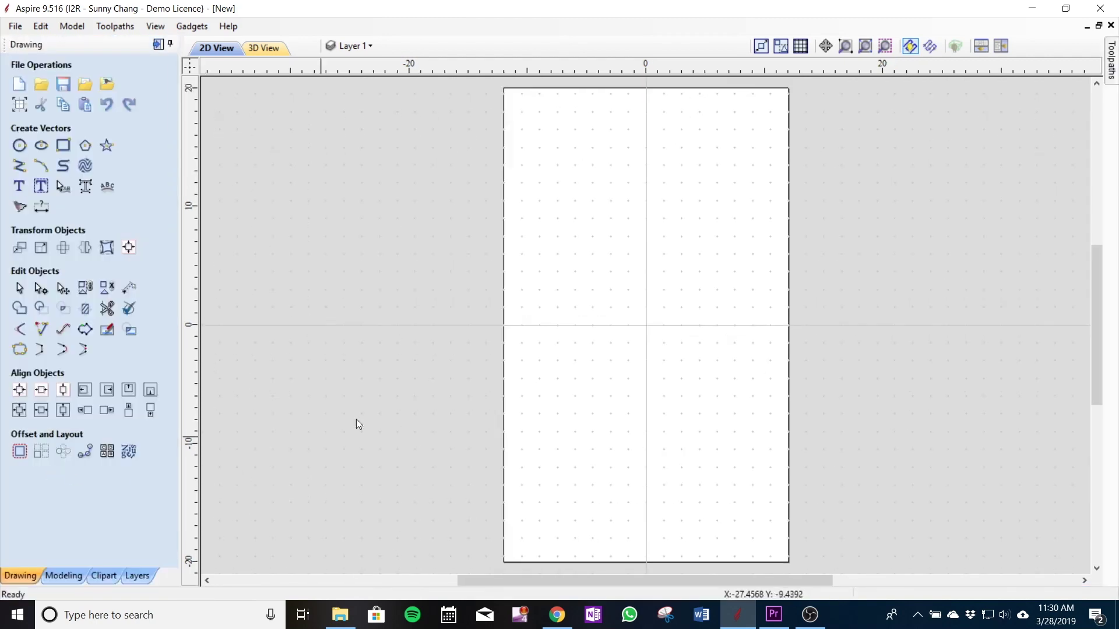
# Import the vectors from the Rosen bridge file.
pyautogui.click(16, 27)
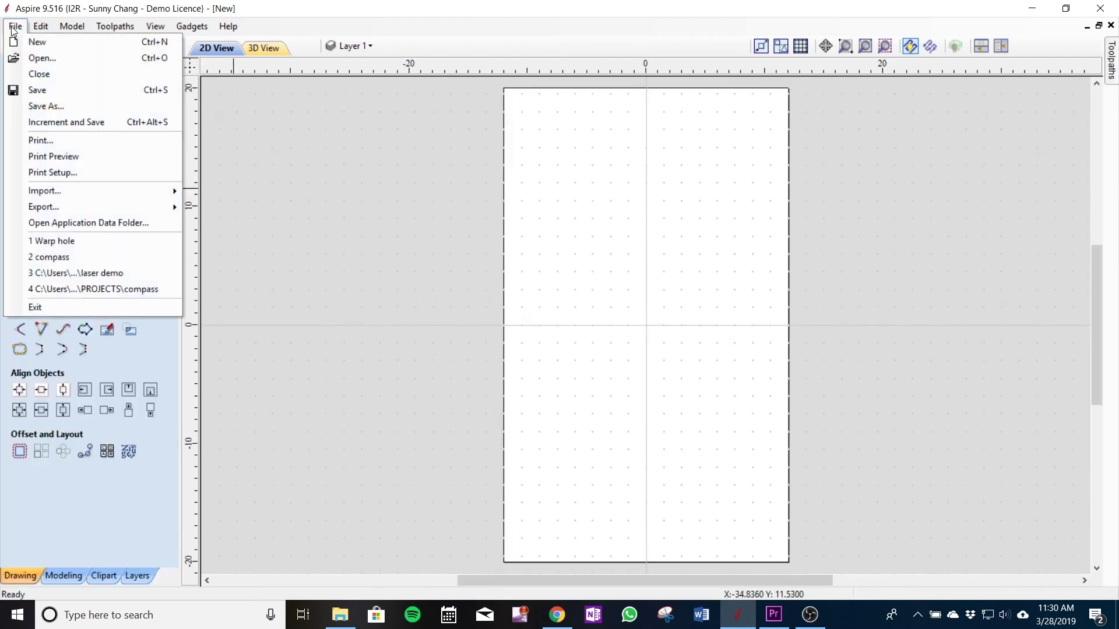
pyautogui.moveTo(88, 191)
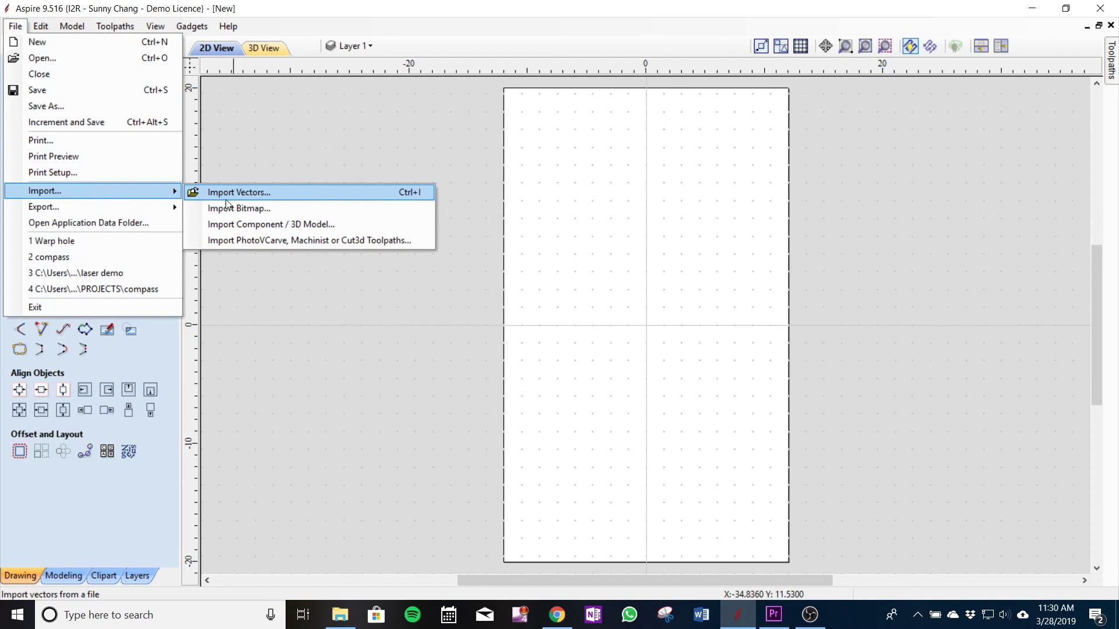
pyautogui.click(257, 195)
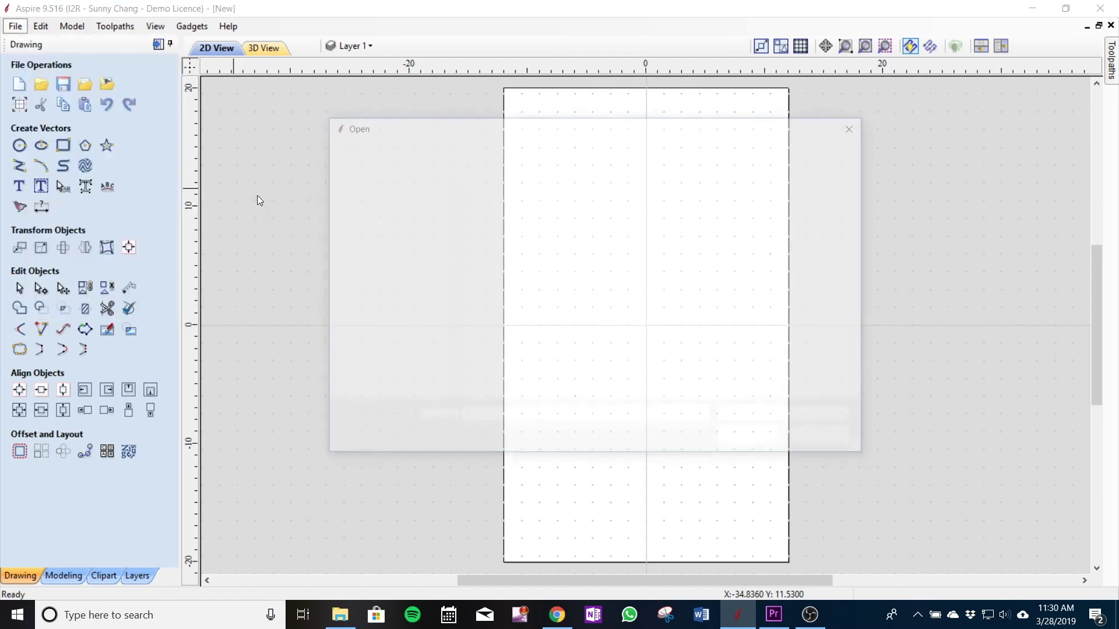
pyautogui.click(659, 323)
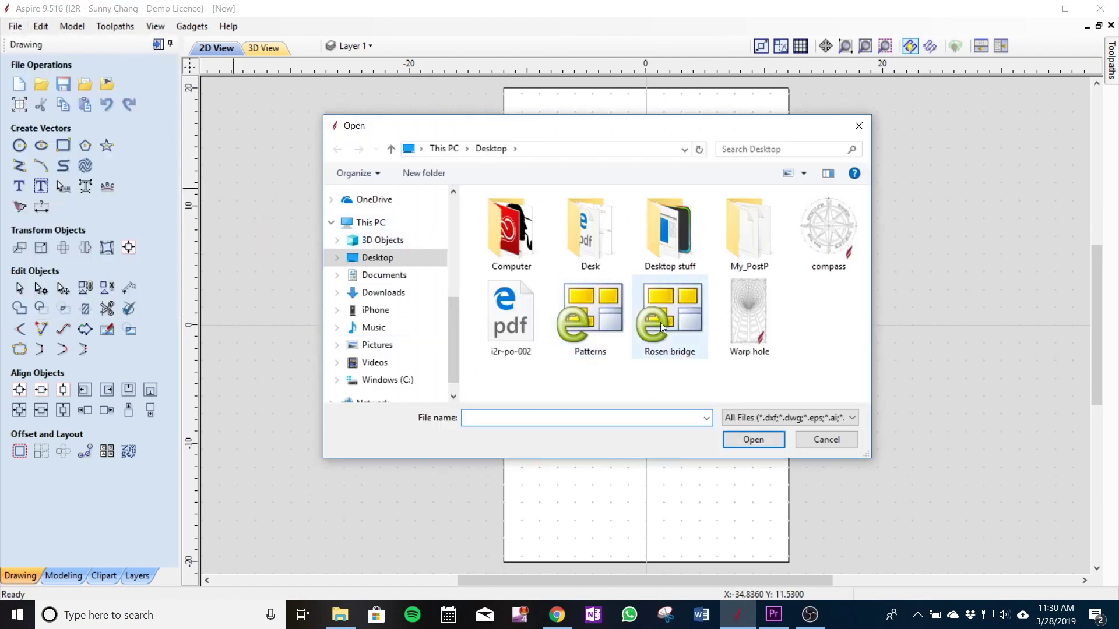
pyautogui.click(761, 439)
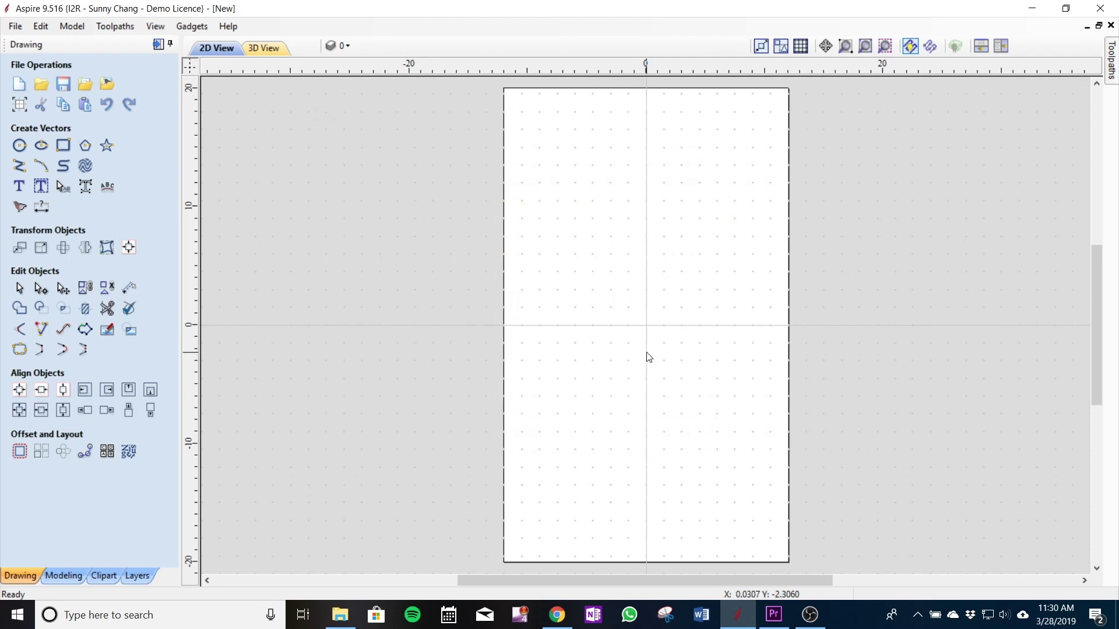
# Zoom out to locate the imported grid lying far right of the material.
pyautogui.scroll(-4, 647, 357)
pyautogui.scroll(-10, 649, 356)
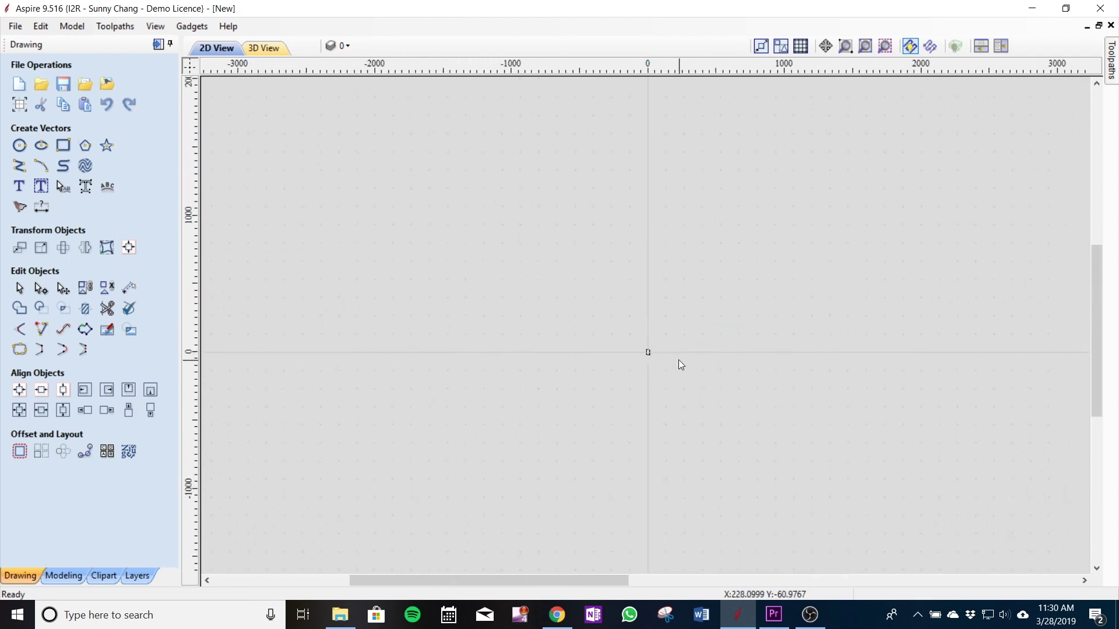
pyautogui.scroll(5, 679, 357)
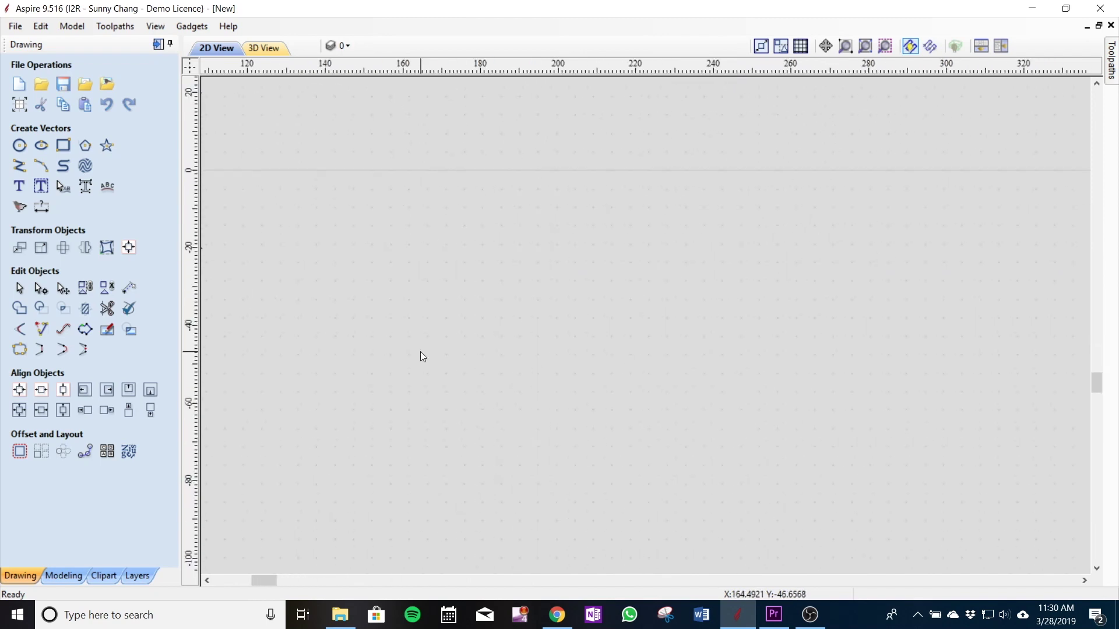
pyautogui.scroll(1, 435, 348)
pyautogui.scroll(-6, 435, 348)
pyautogui.hotkey('ctrl', '0')
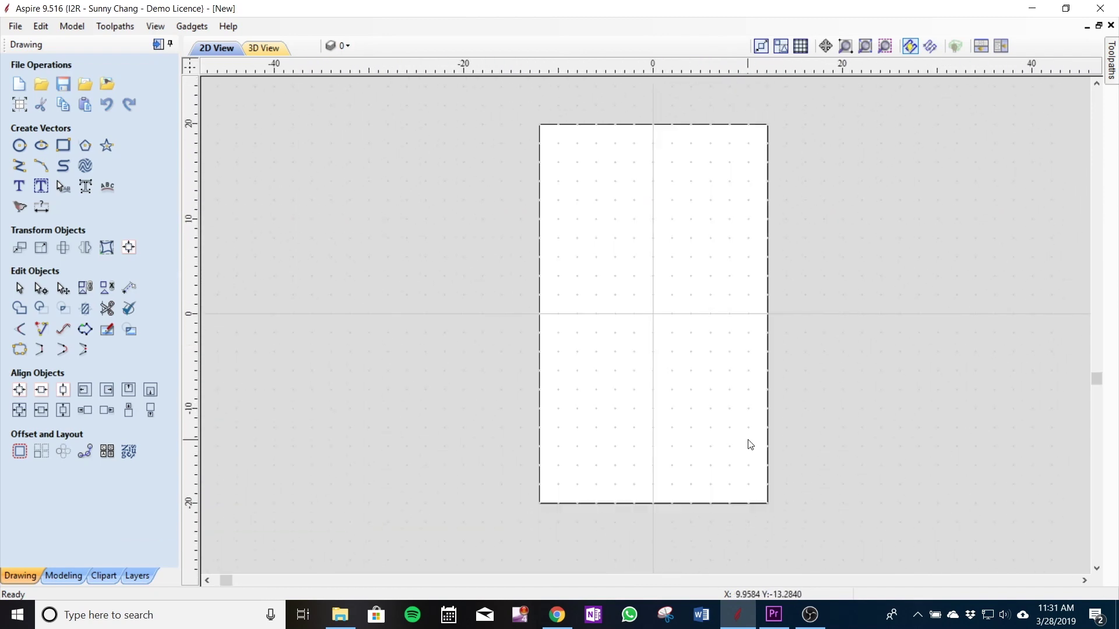
pyautogui.scroll(-8, 754, 436)
pyautogui.scroll(-3, 767, 429)
pyautogui.scroll(3, 768, 421)
pyautogui.scroll(2, 768, 420)
pyautogui.scroll(-2, 412, 208)
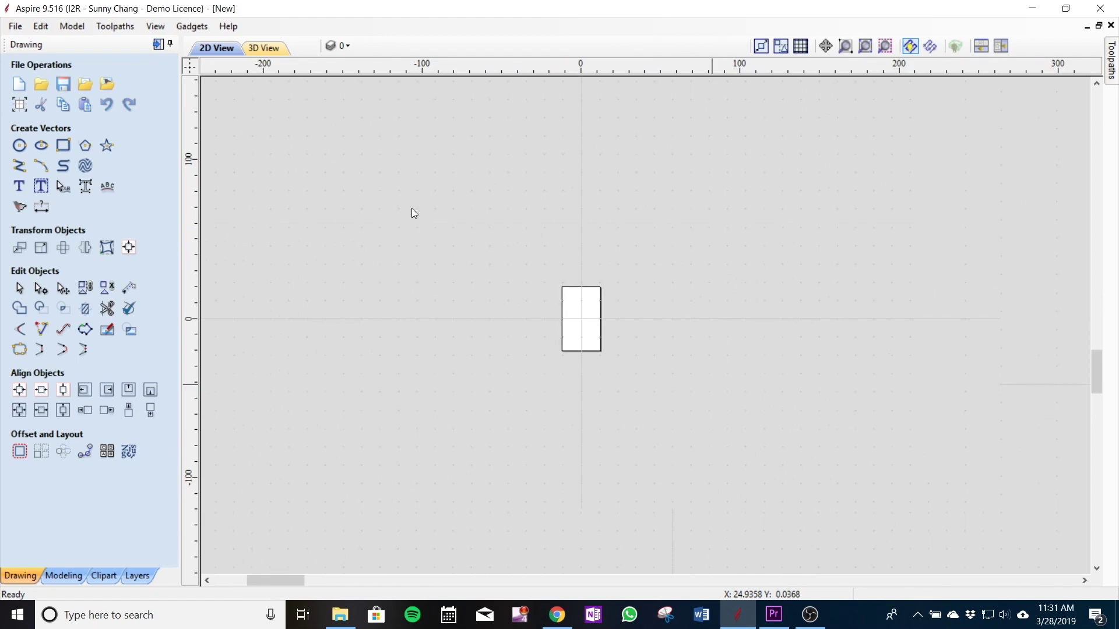
pyautogui.scroll(-2, 445, 194)
pyautogui.scroll(-4, 614, 261)
pyautogui.scroll(-4, 641, 287)
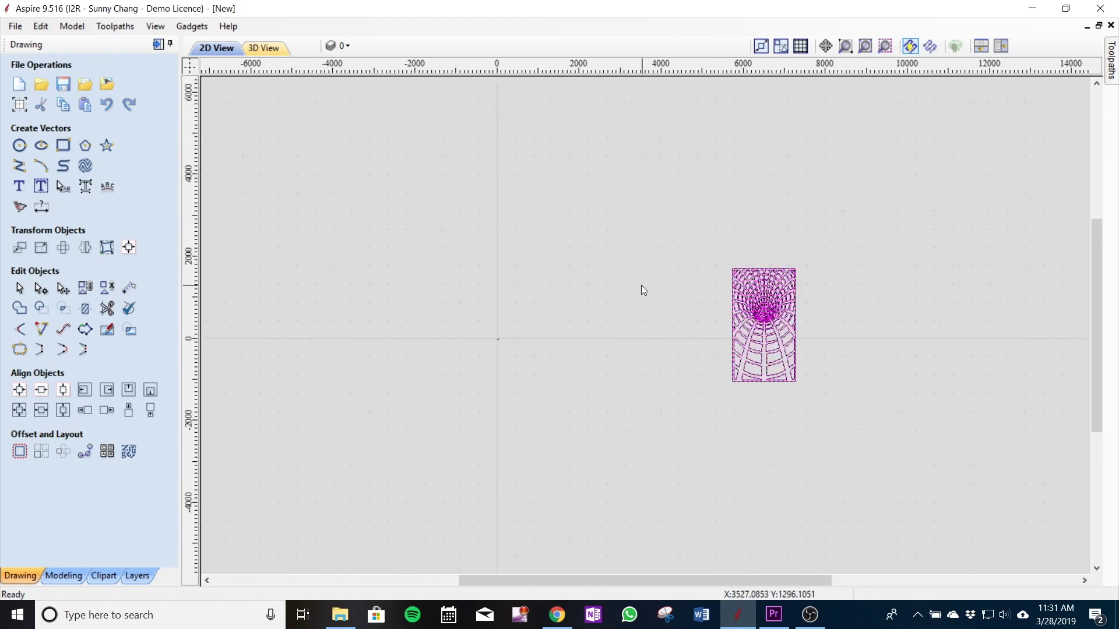
pyautogui.scroll(3, 641, 285)
# Select the whole imported pattern and centre it on the material.
pyautogui.moveTo(789, 300); pyautogui.dragTo(604, 230, button='middle')
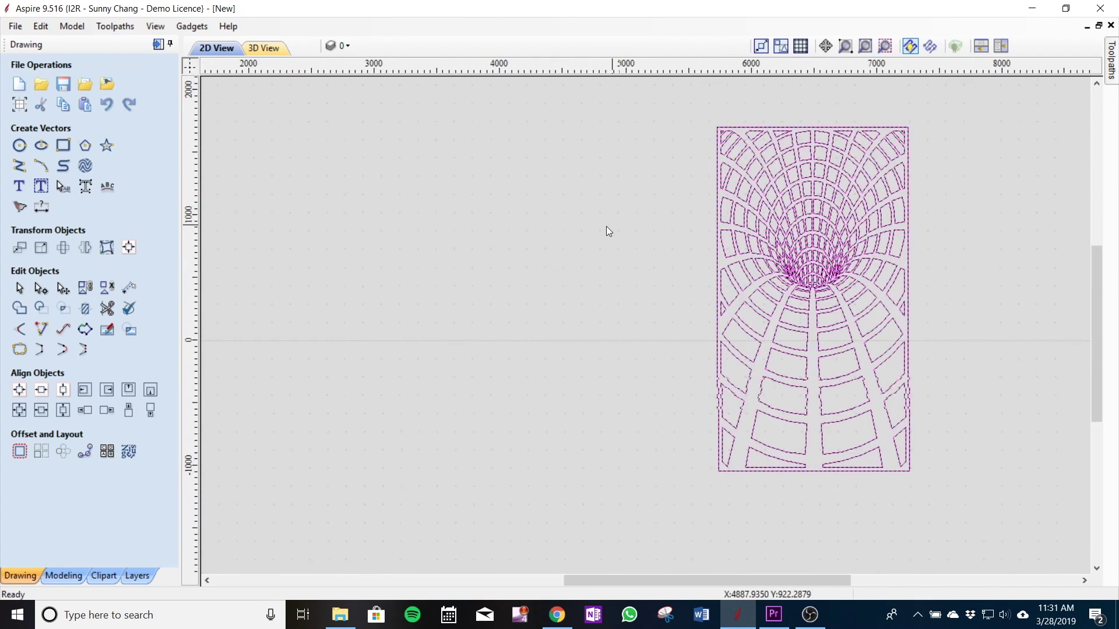
pyautogui.click(651, 282)
pyautogui.moveTo(685, 119); pyautogui.dragTo(934, 506)
pyautogui.scroll(-5, 537, 397)
pyautogui.scroll(3, 579, 366)
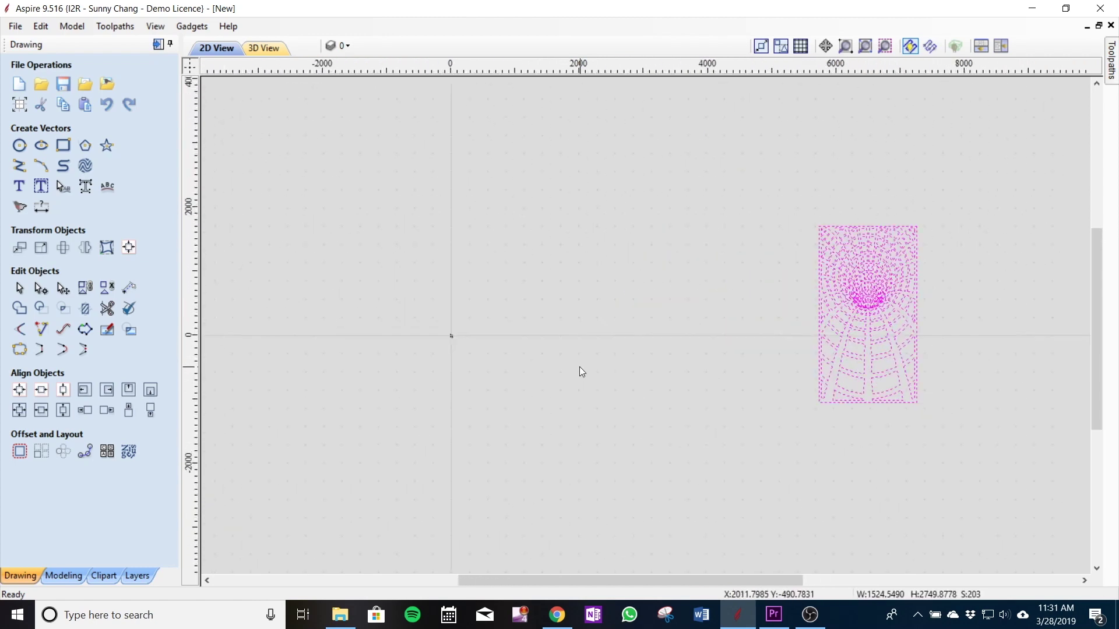
pyautogui.scroll(-2, 589, 366)
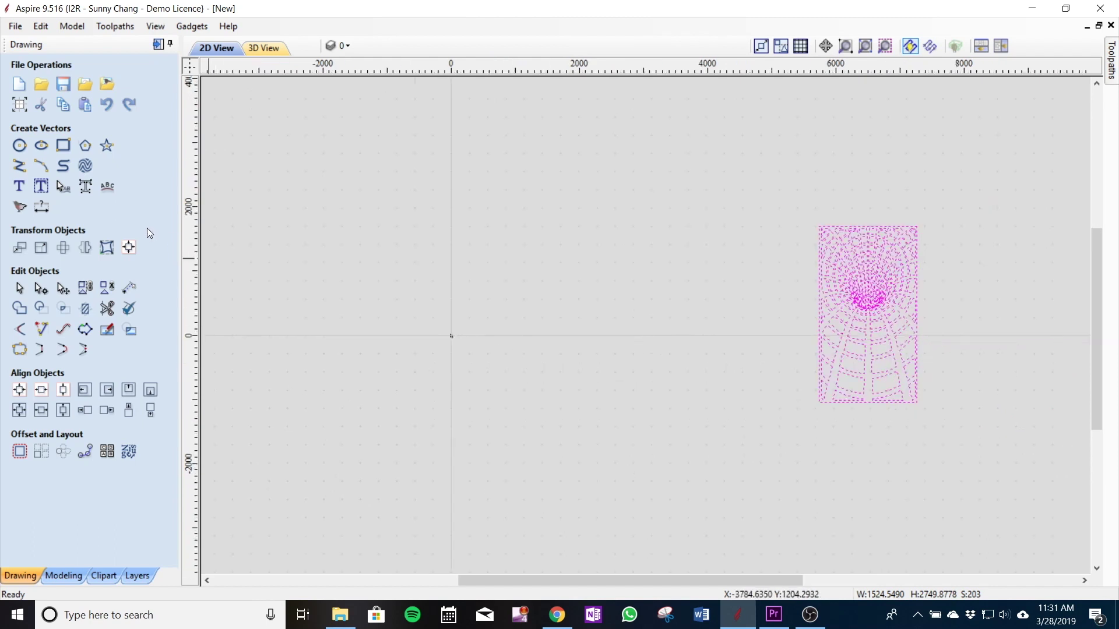
pyautogui.click(129, 247)
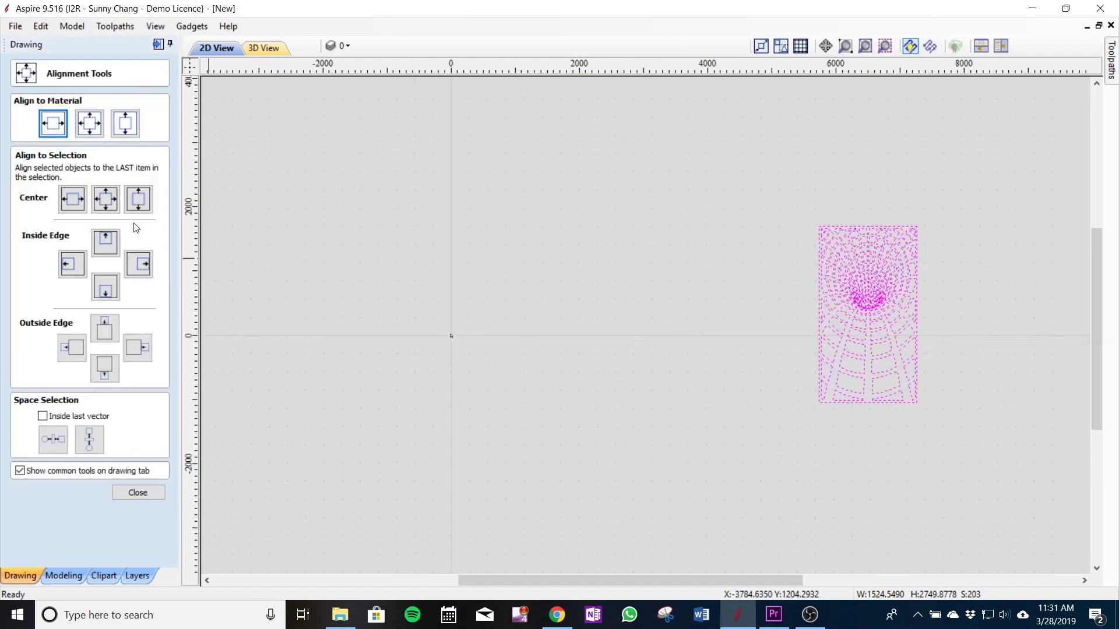
pyautogui.click(94, 132)
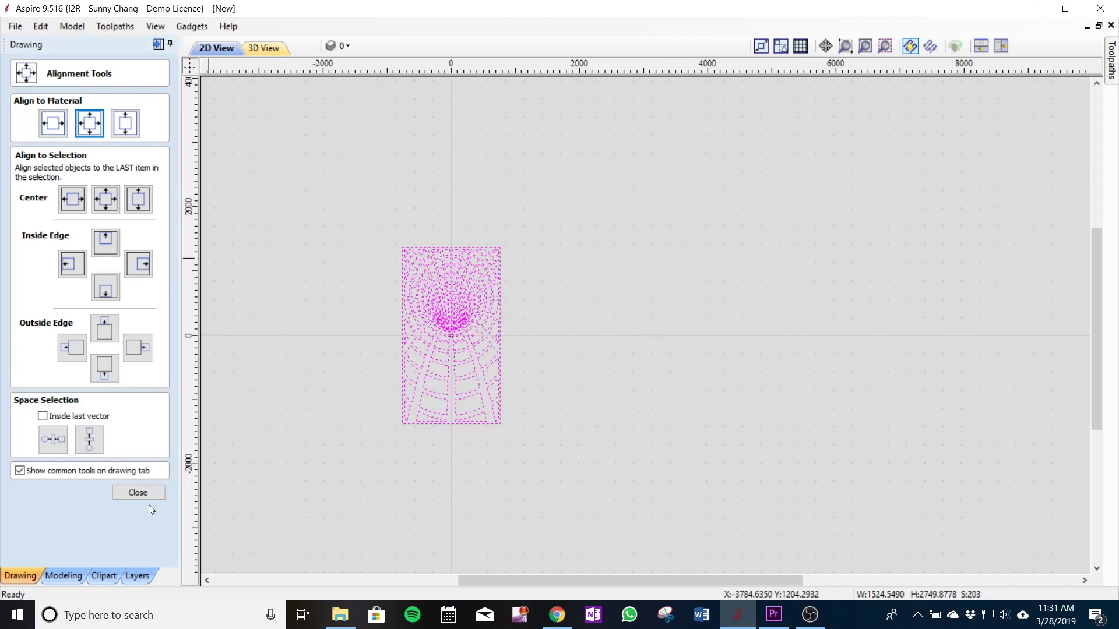
pyautogui.click(138, 492)
# Resize the pattern to 38 inches tall (21.0674 inches wide).
pyautogui.scroll(3, 382, 420)
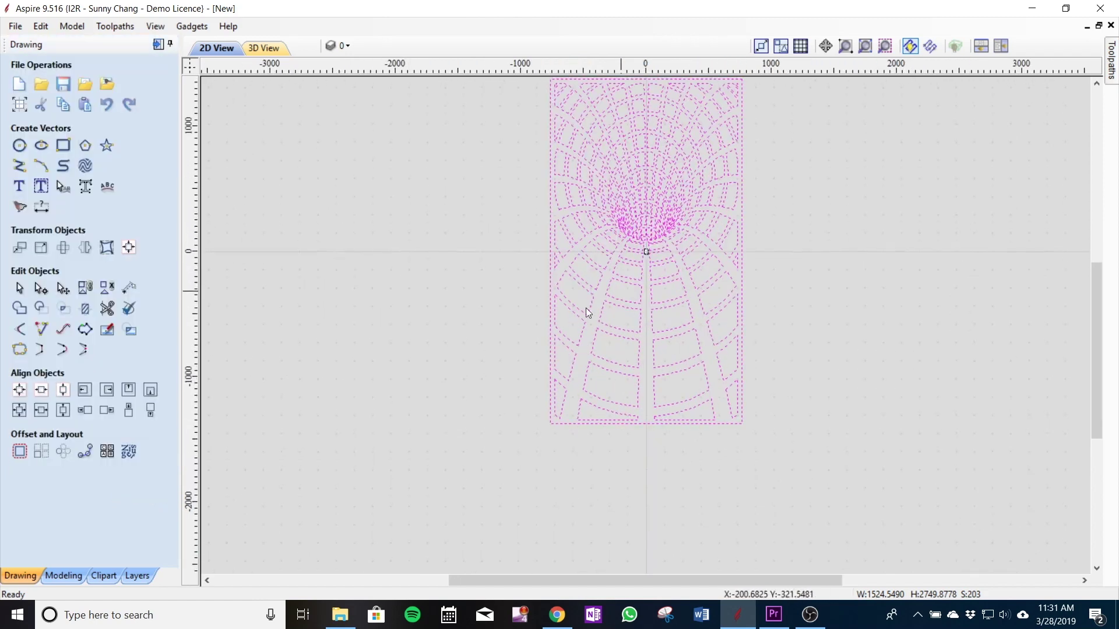
pyautogui.click(51, 255)
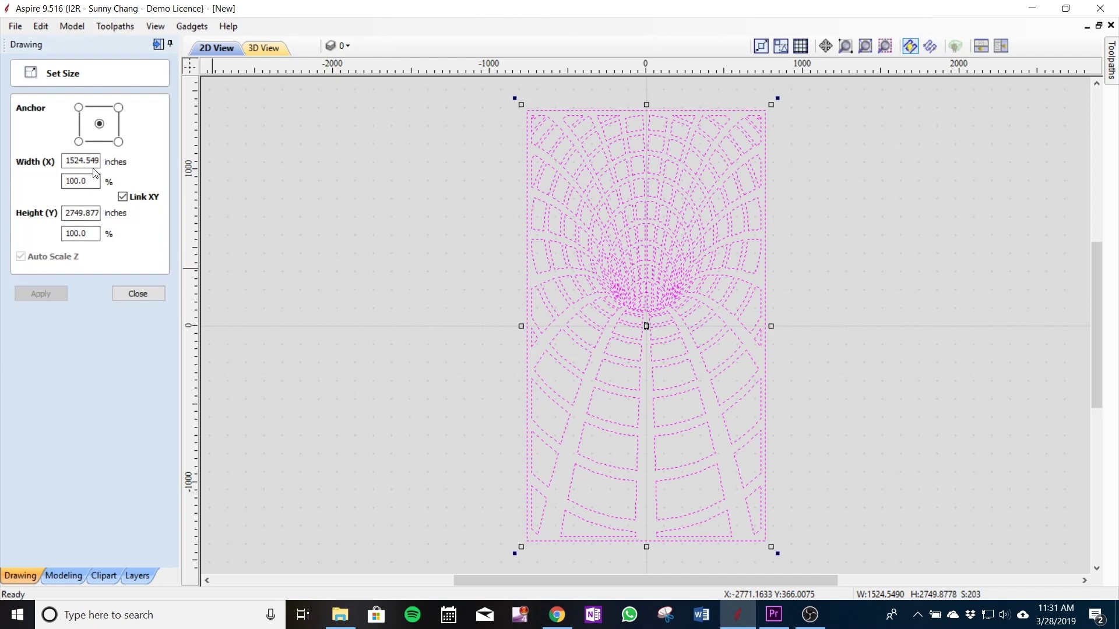
pyautogui.doubleClick(83, 214)
pyautogui.click(83, 215)
pyautogui.doubleClick(83, 214)
pyautogui.press('BackSpace')
pyautogui.write('38')
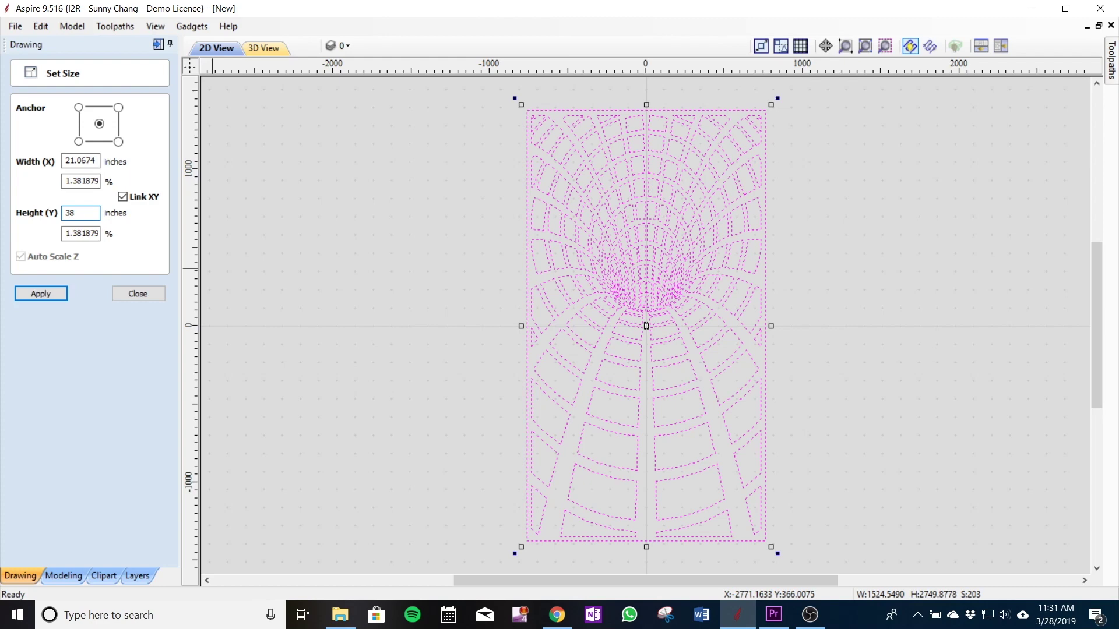
pyautogui.click(55, 297)
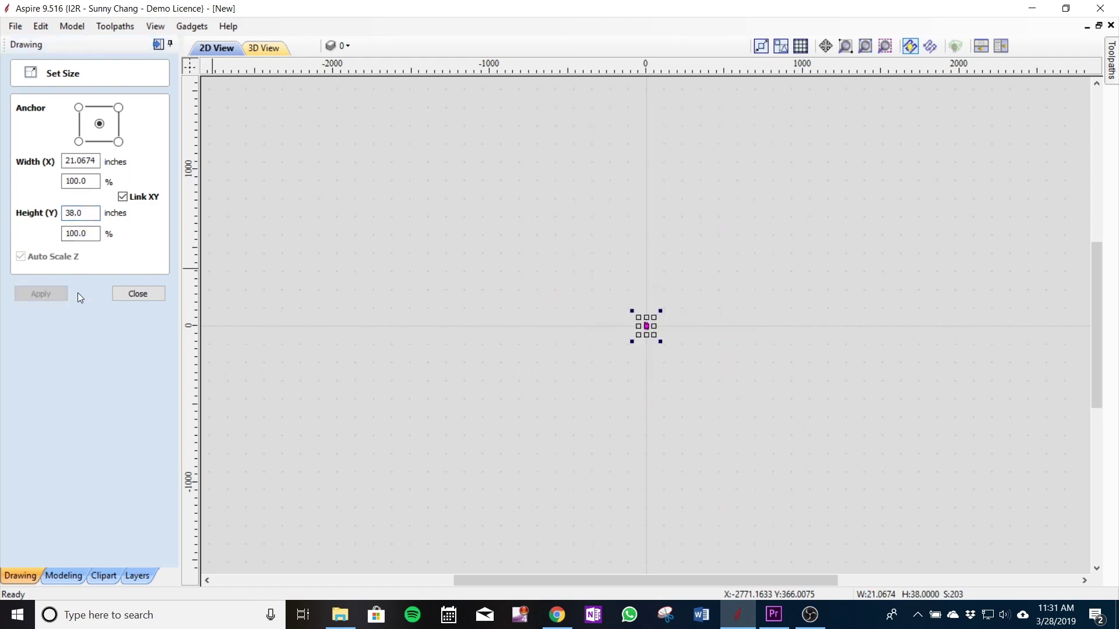
# Box-select the entire warp-hole design and bring up the toolpath operations.
pyautogui.click(139, 293)
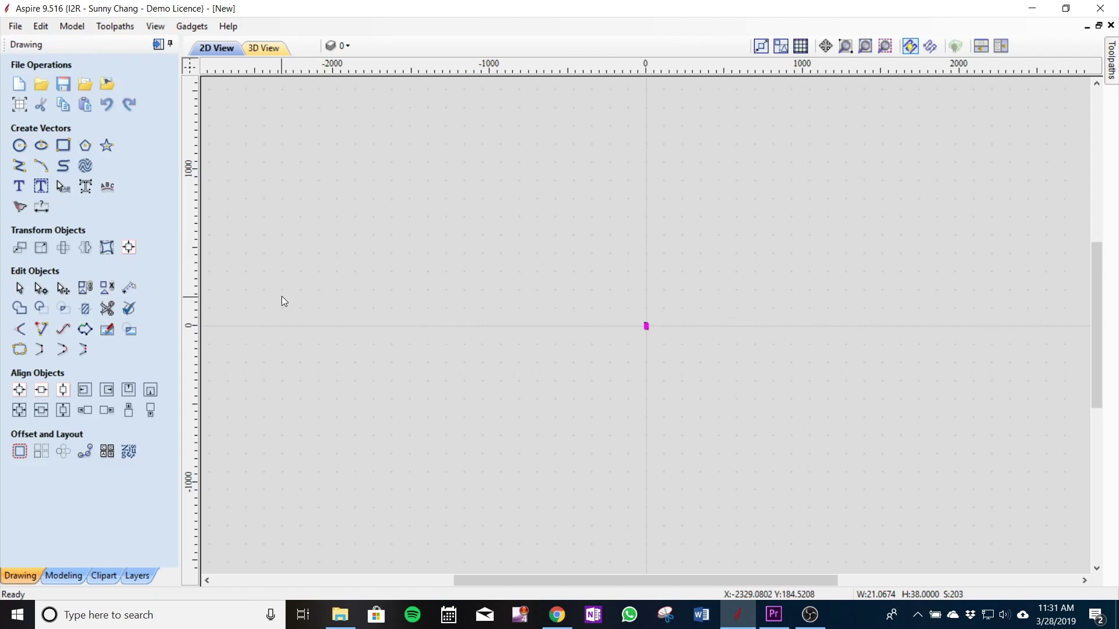
pyautogui.scroll(10, 684, 354)
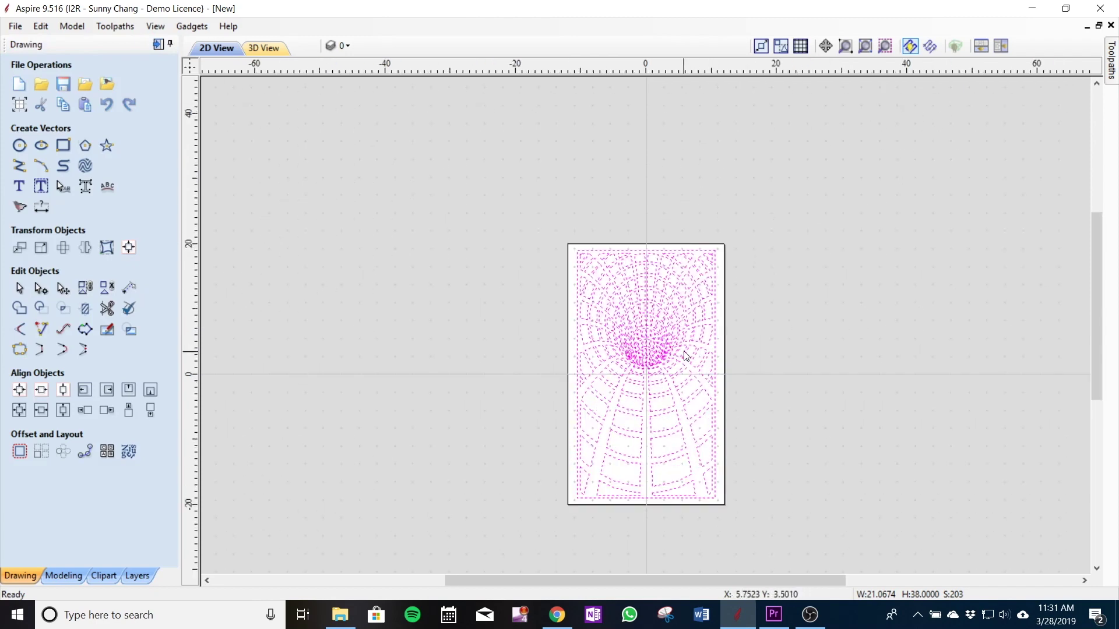
pyautogui.moveTo(641, 350); pyautogui.dragTo(641, 259, button='middle')
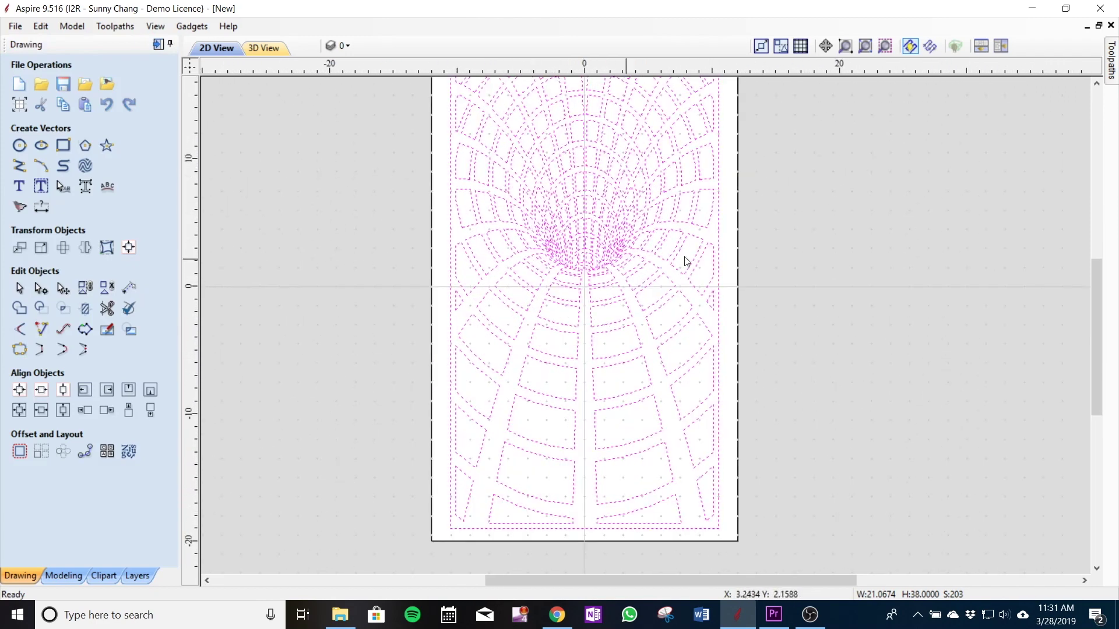
pyautogui.click(802, 274)
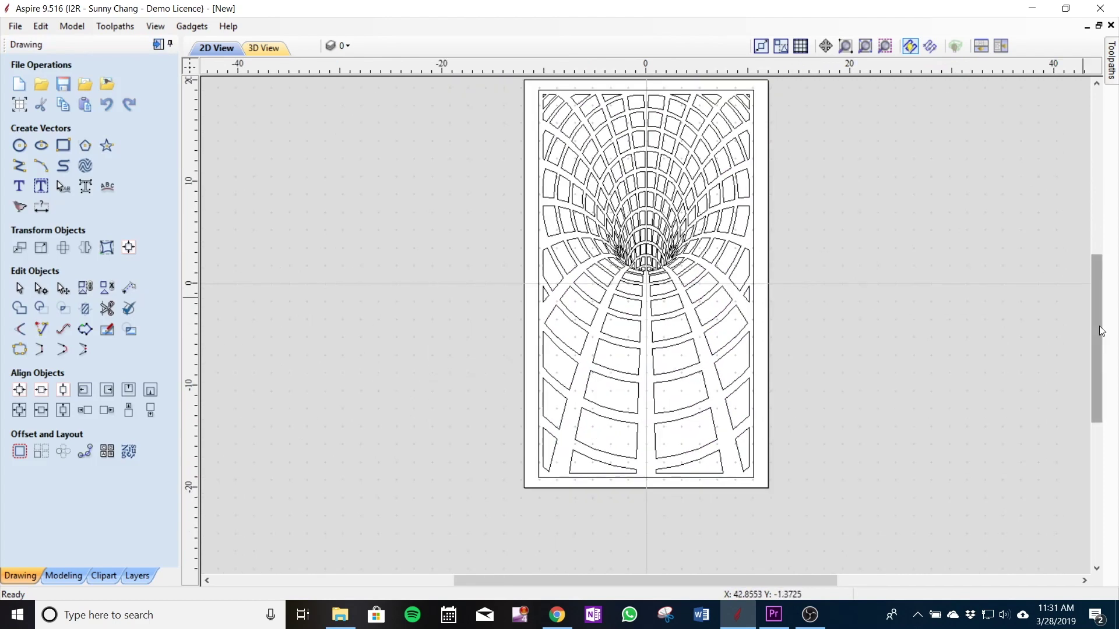
pyautogui.moveTo(1100, 328); pyautogui.dragTo(1100, 319)
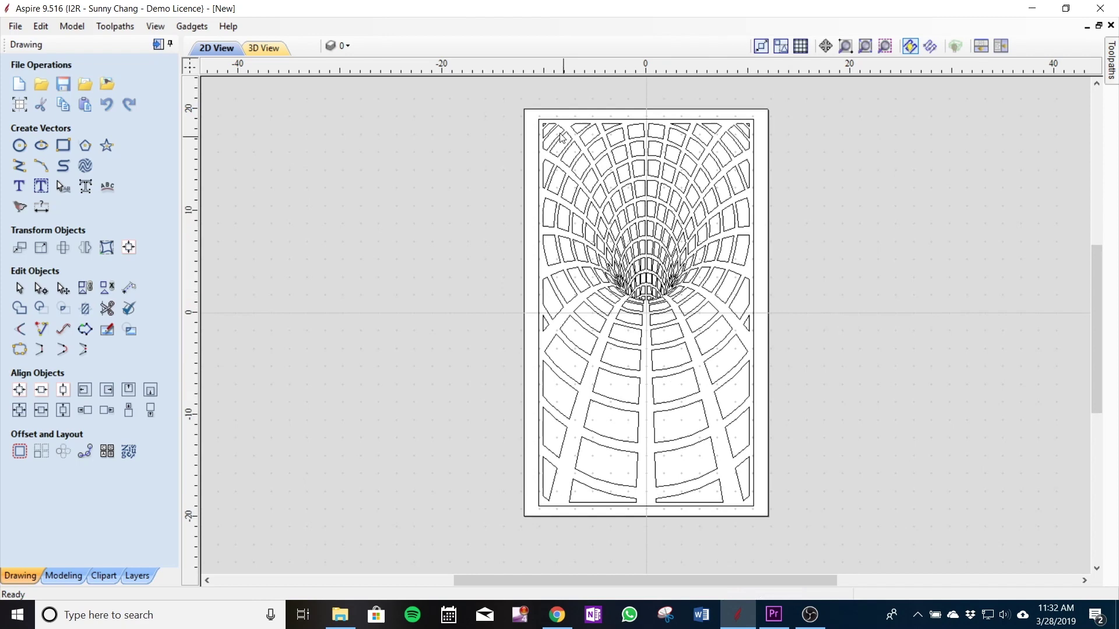
pyautogui.moveTo(461, 96); pyautogui.dragTo(840, 529)
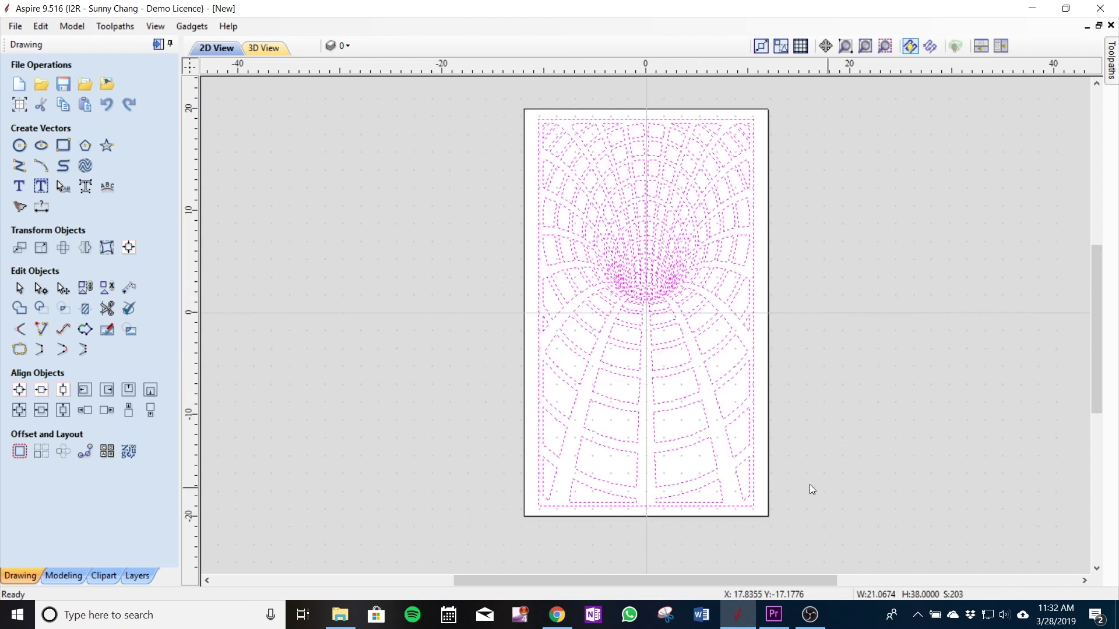
pyautogui.click(1113, 82)
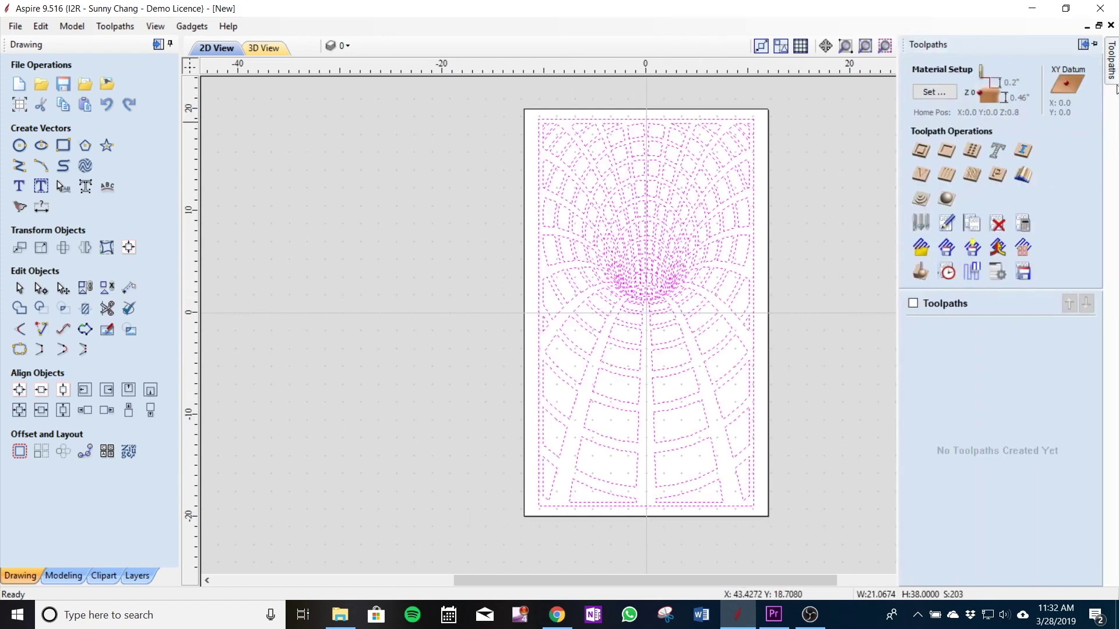
# Start a profile toolpath with 0.1 in cut depth using the 60° 0.25" V-bit in inches/min.
pyautogui.click(921, 152)
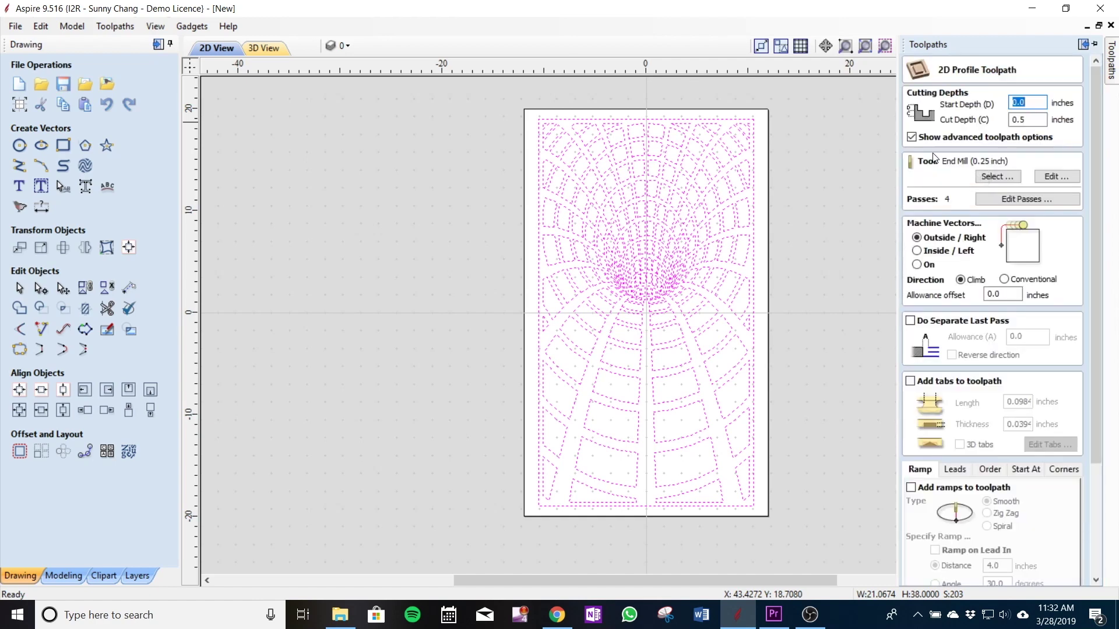
pyautogui.click(1029, 117)
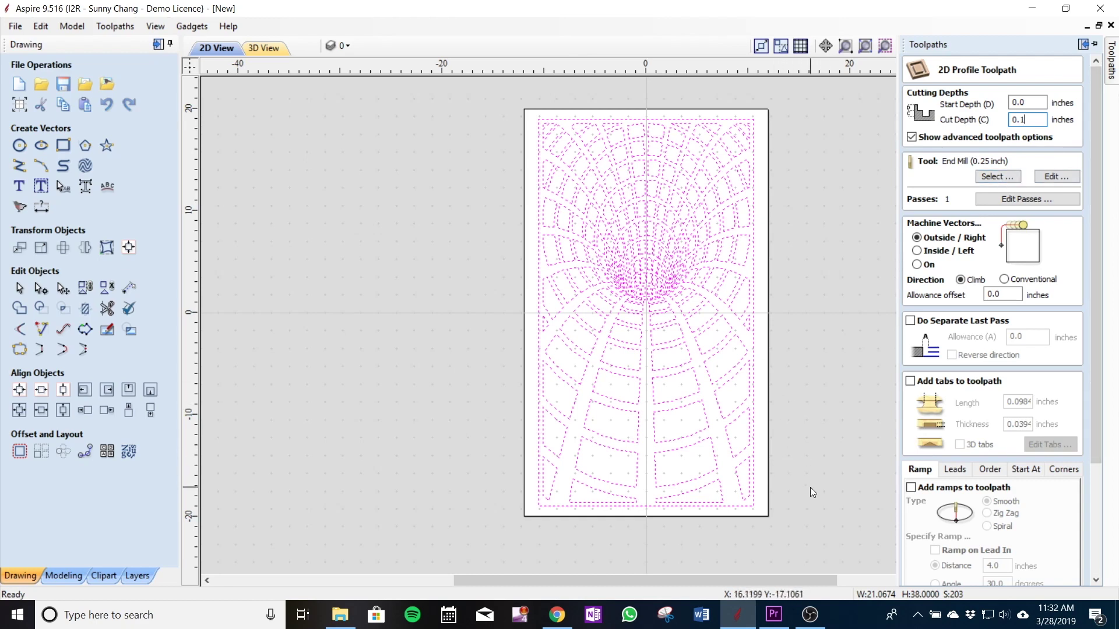
pyautogui.press('F3')
pyautogui.click(999, 175)
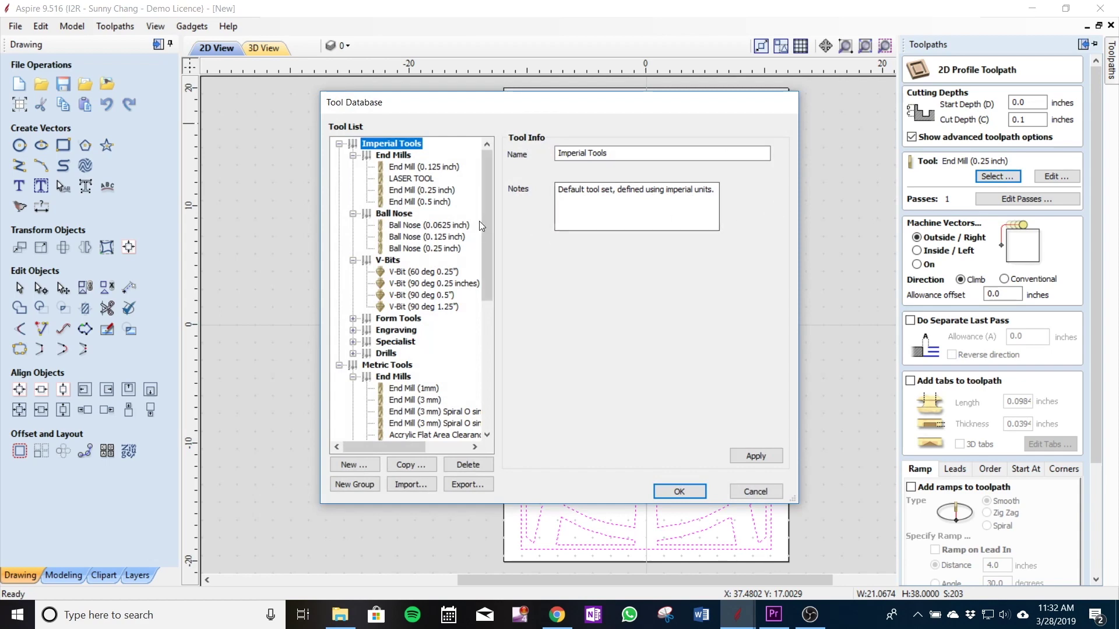
pyautogui.click(428, 272)
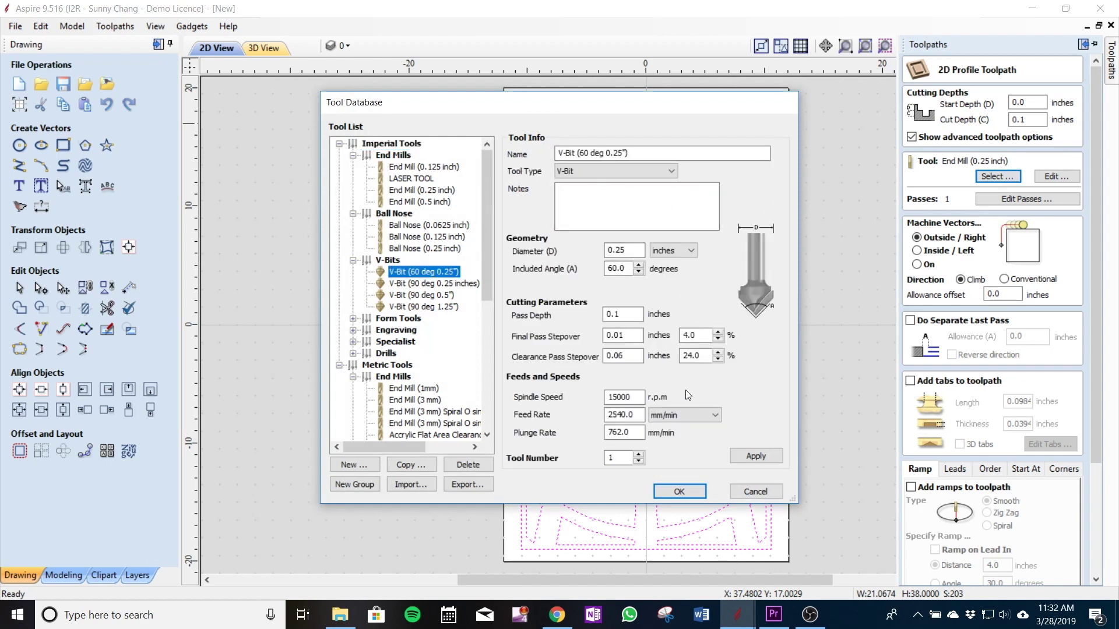
pyautogui.click(688, 415)
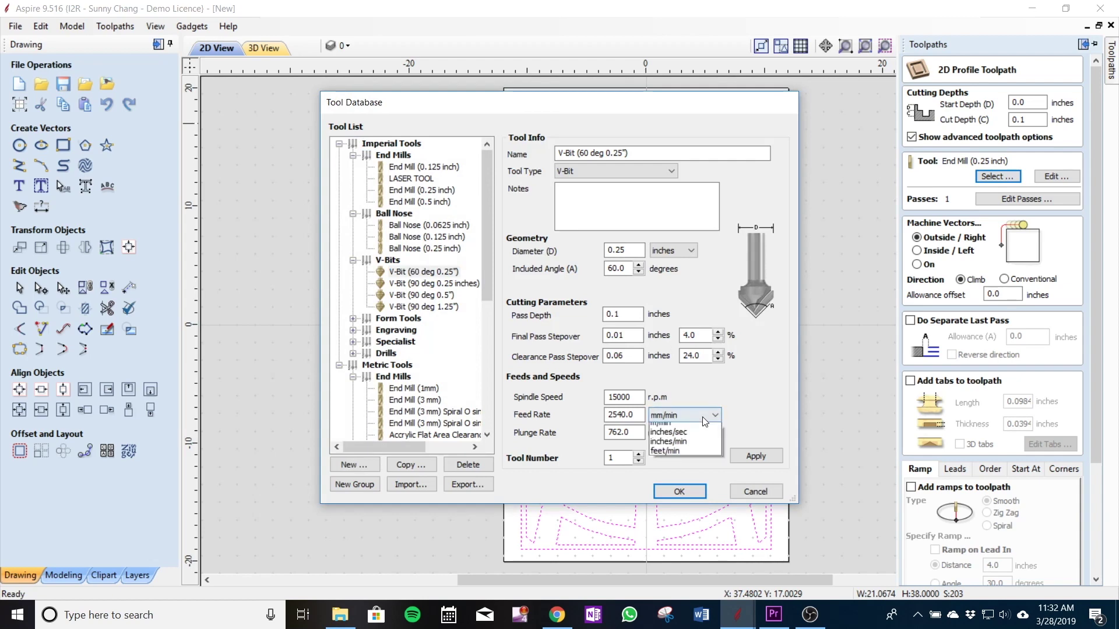
pyautogui.click(697, 466)
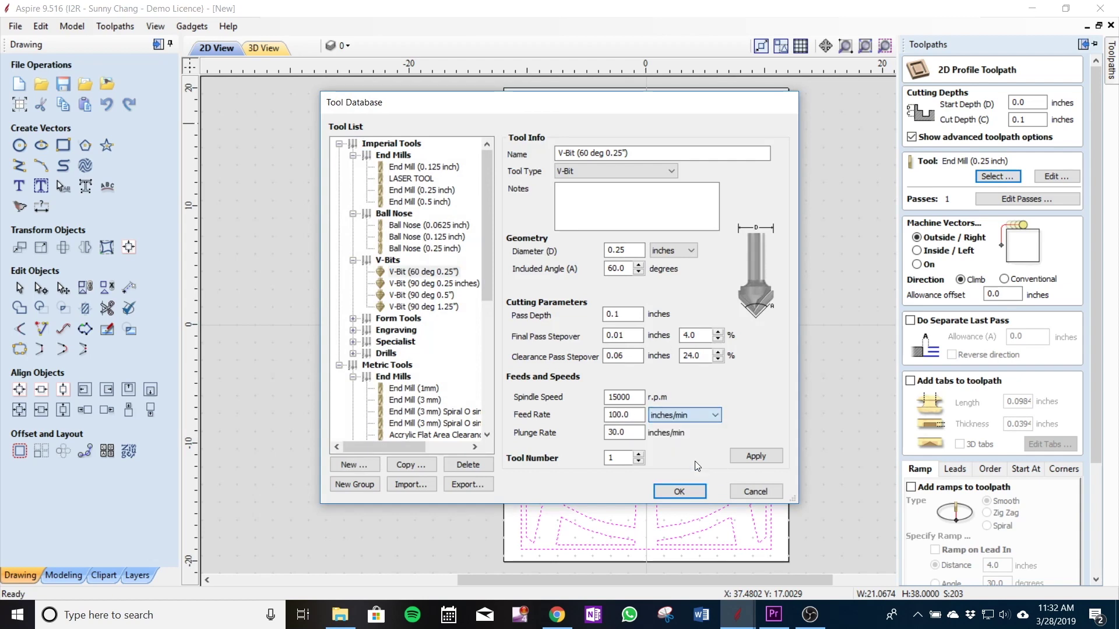
pyautogui.click(748, 459)
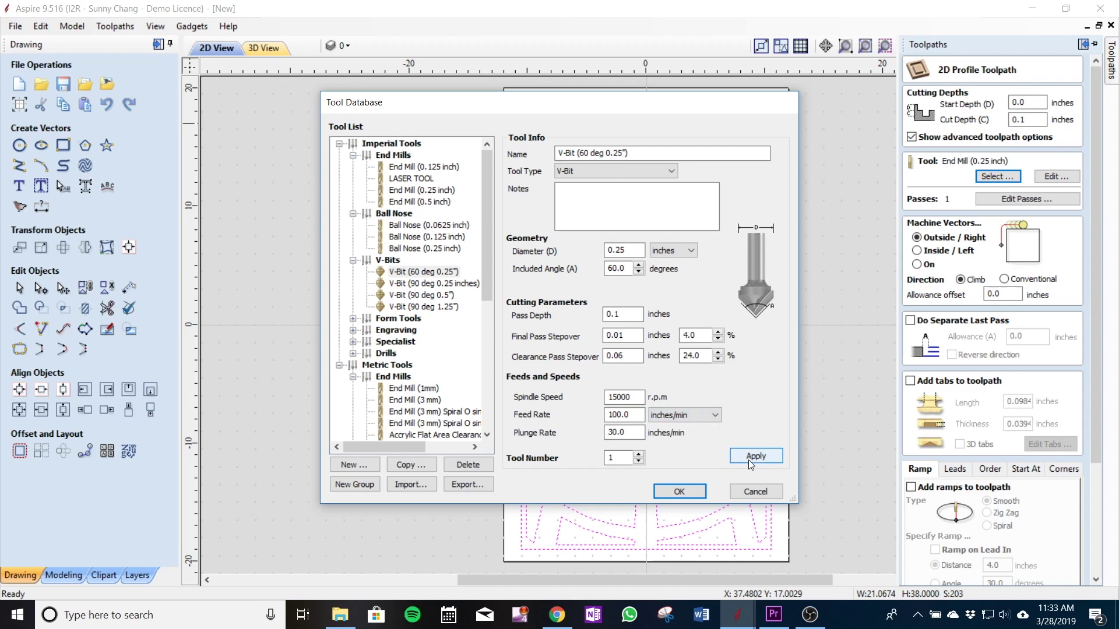
pyautogui.click(680, 491)
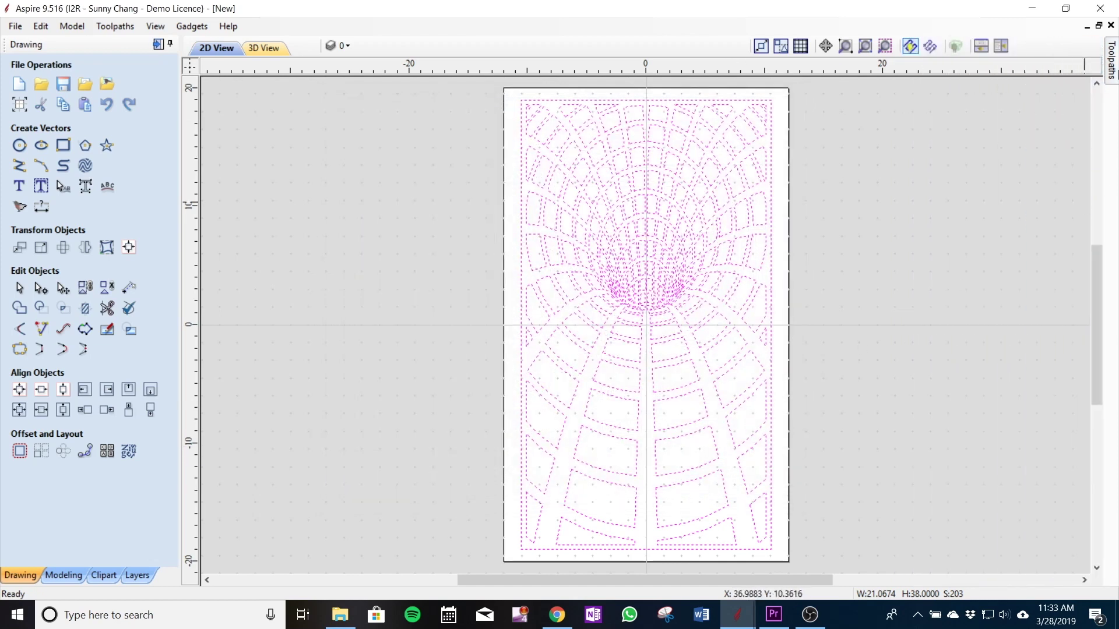
# Set the profile to machine directly on the vectors.
pyautogui.click(1097, 47)
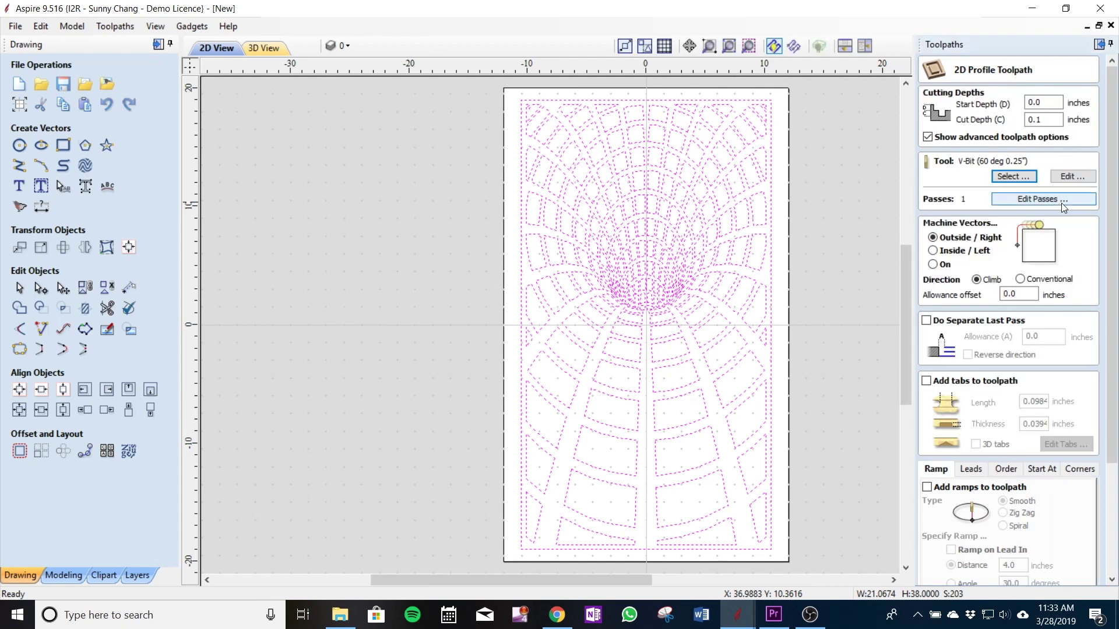
pyautogui.click(933, 264)
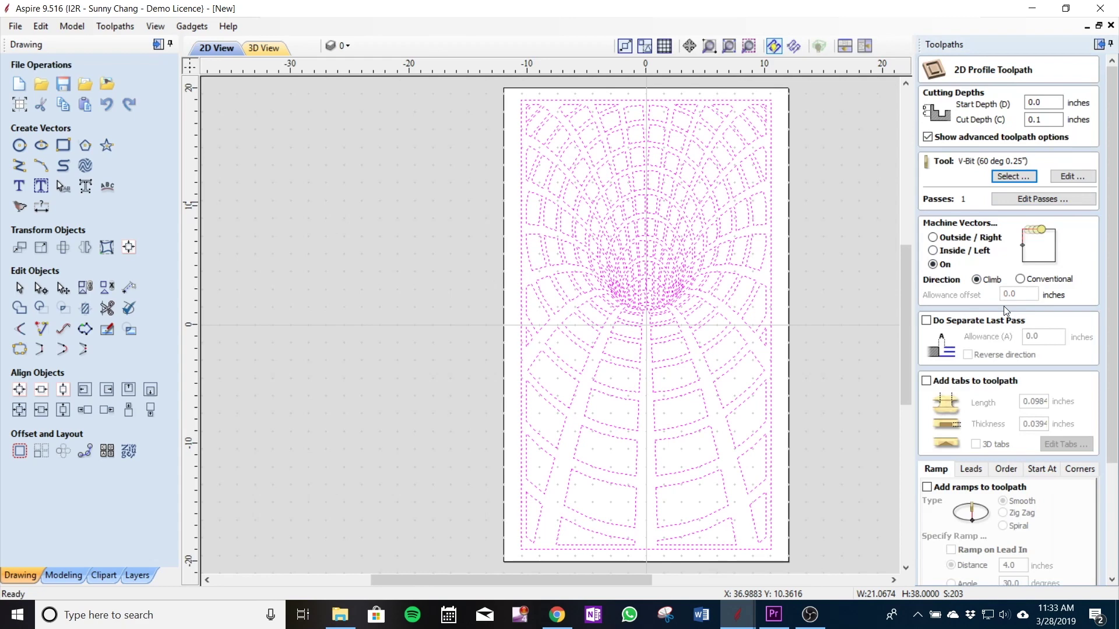
pyautogui.scroll(-2, 1004, 310)
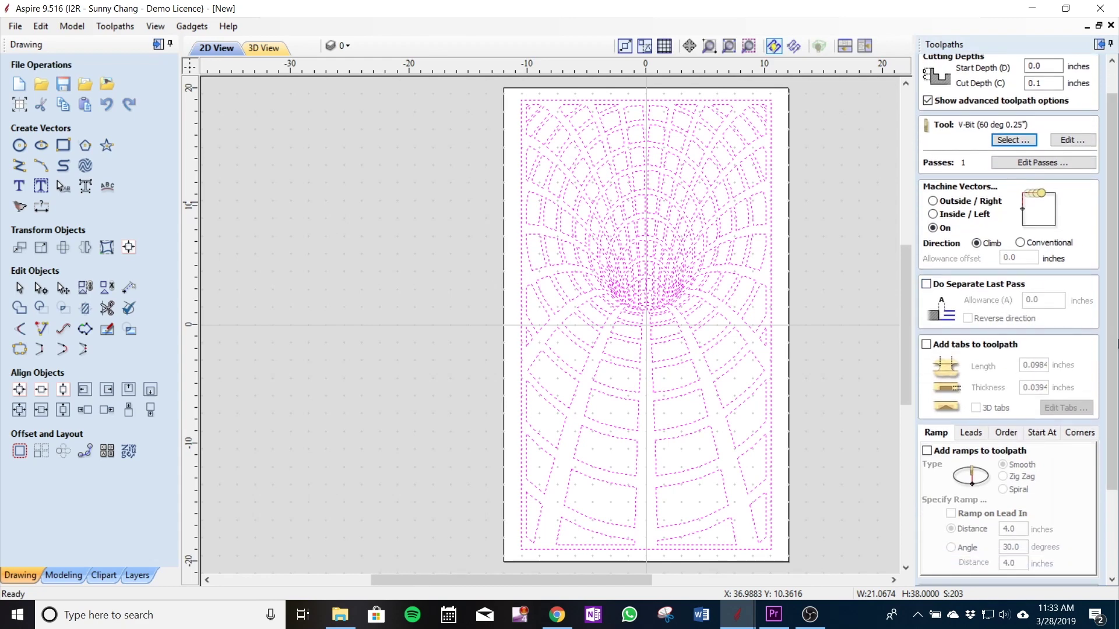
pyautogui.scroll(-5, 1116, 344)
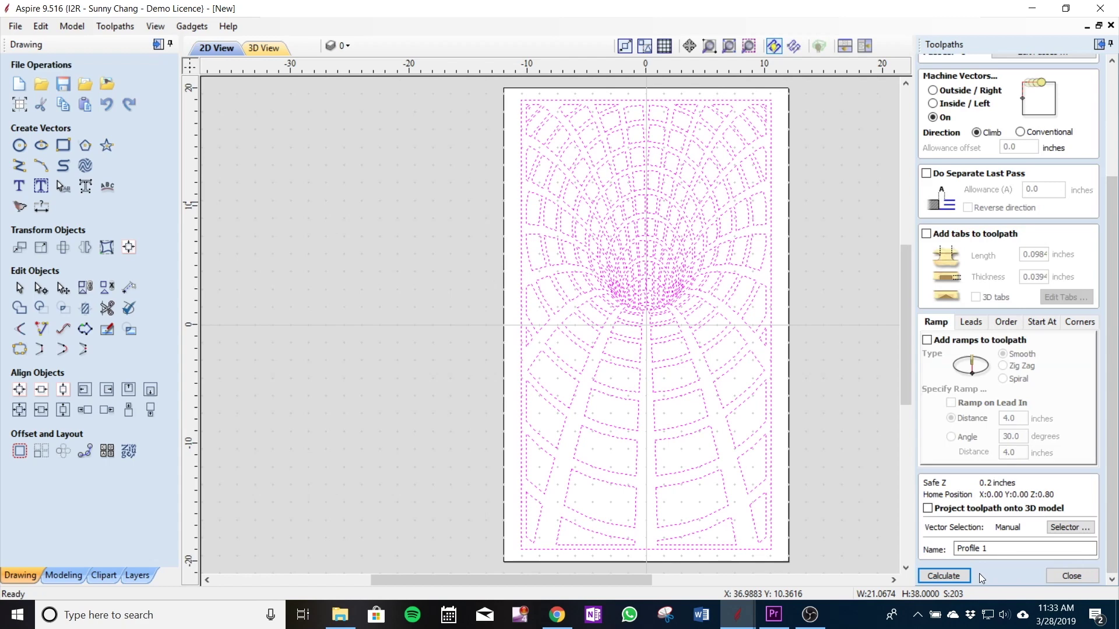
# Calculate the V-bit toolpath, rename it 60degEngrave, and slow the preview speed.
pyautogui.click(964, 576)
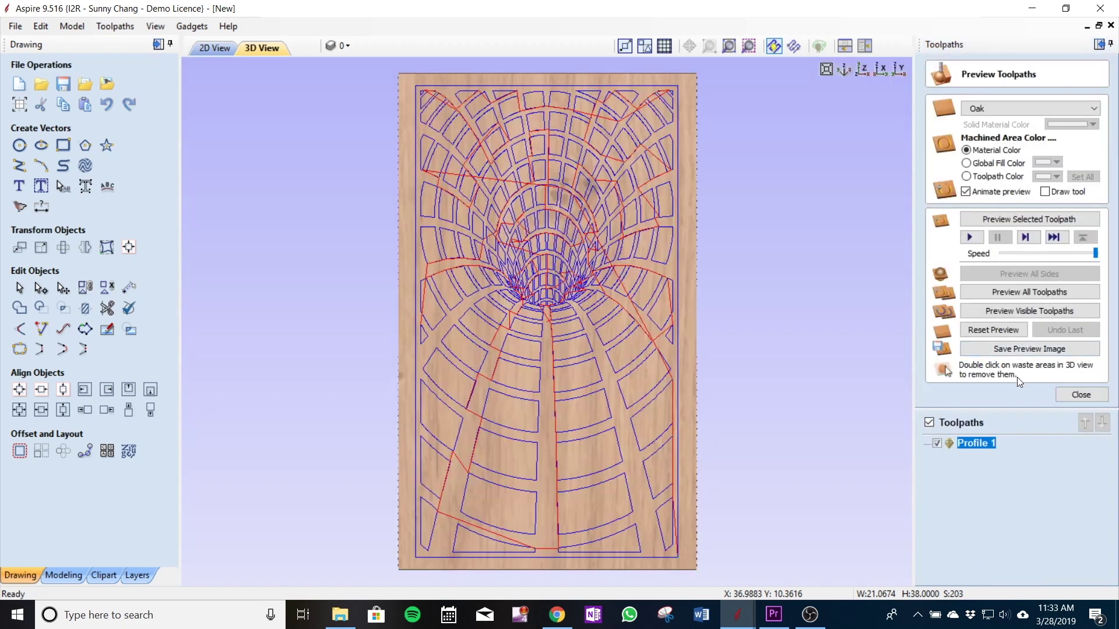
pyautogui.rightClick(985, 444)
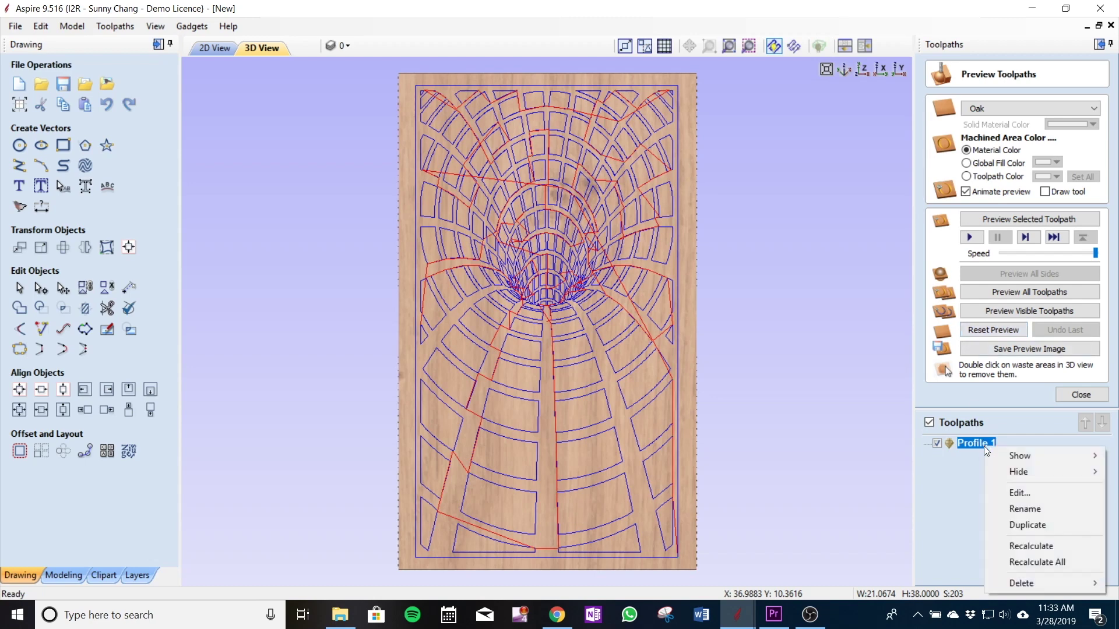
pyautogui.click(1047, 515)
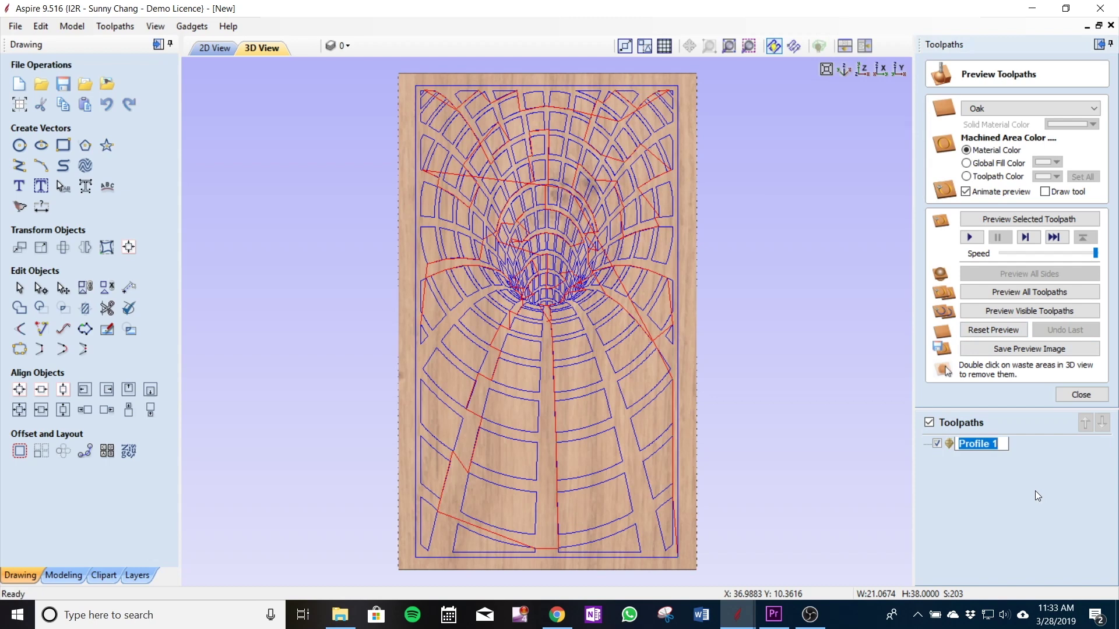
pyautogui.write('60')
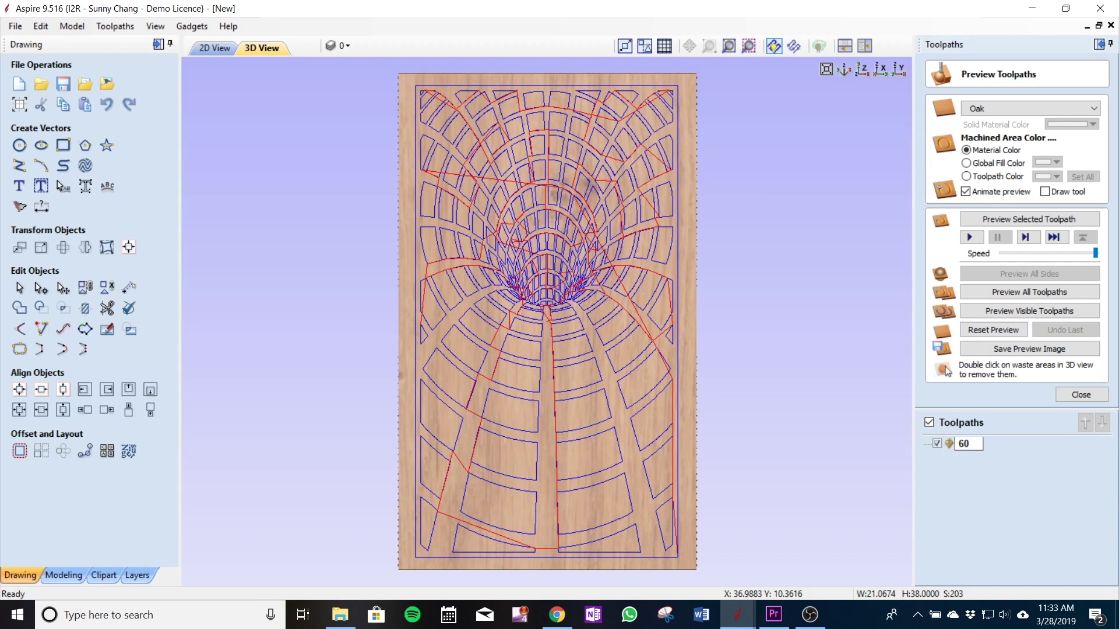
pyautogui.write('degEngrave')
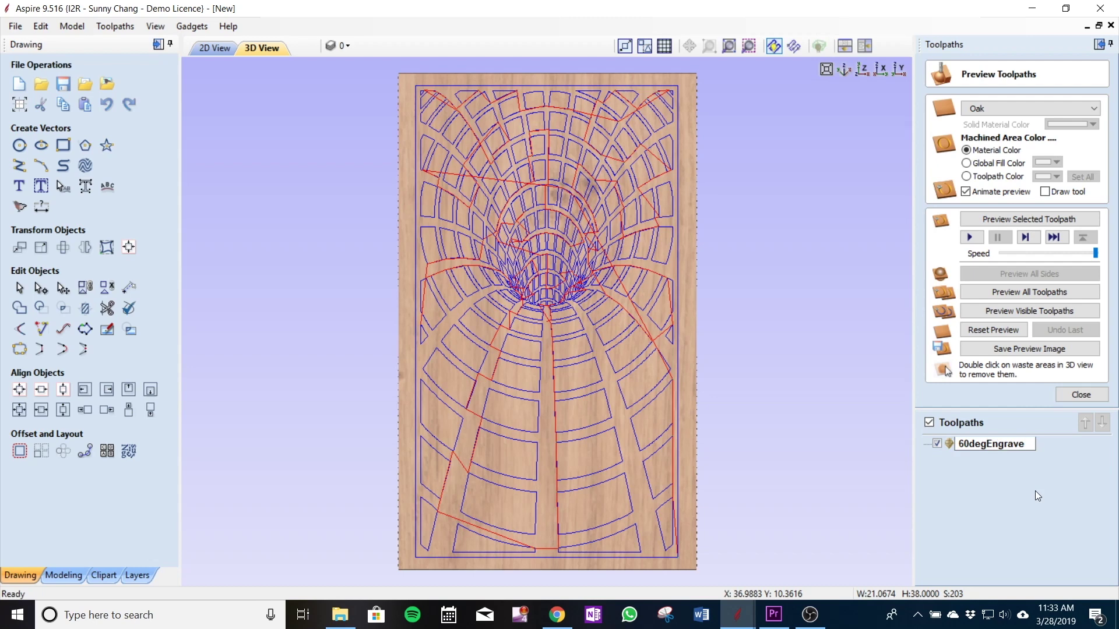
pyautogui.press('Return')
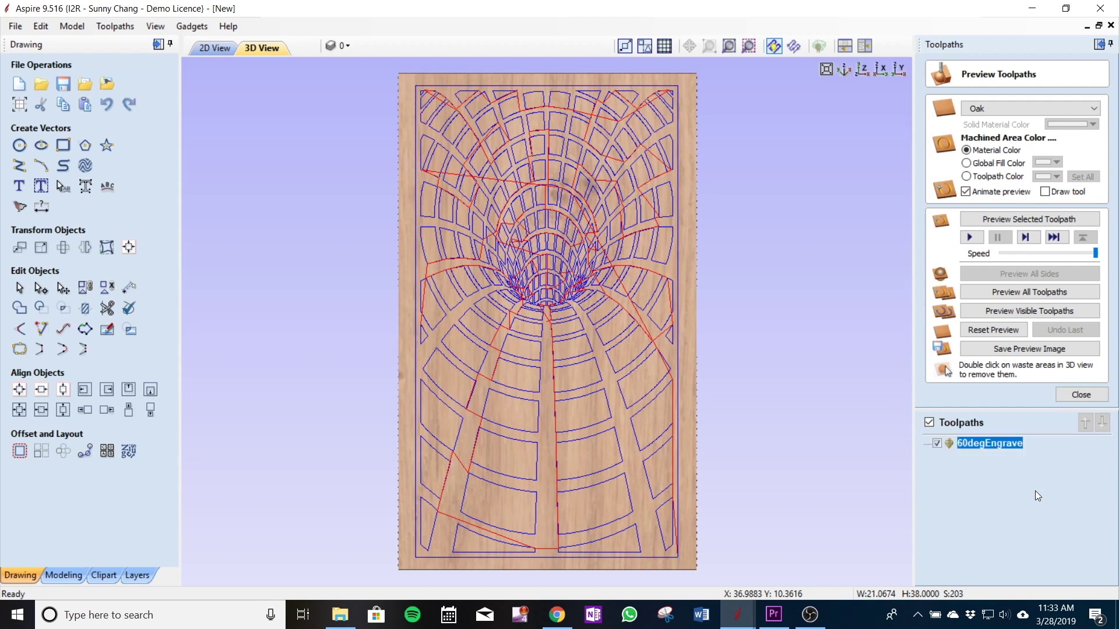
pyautogui.click(994, 330)
pyautogui.moveTo(1095, 254); pyautogui.dragTo(1085, 256)
pyautogui.click(1064, 253)
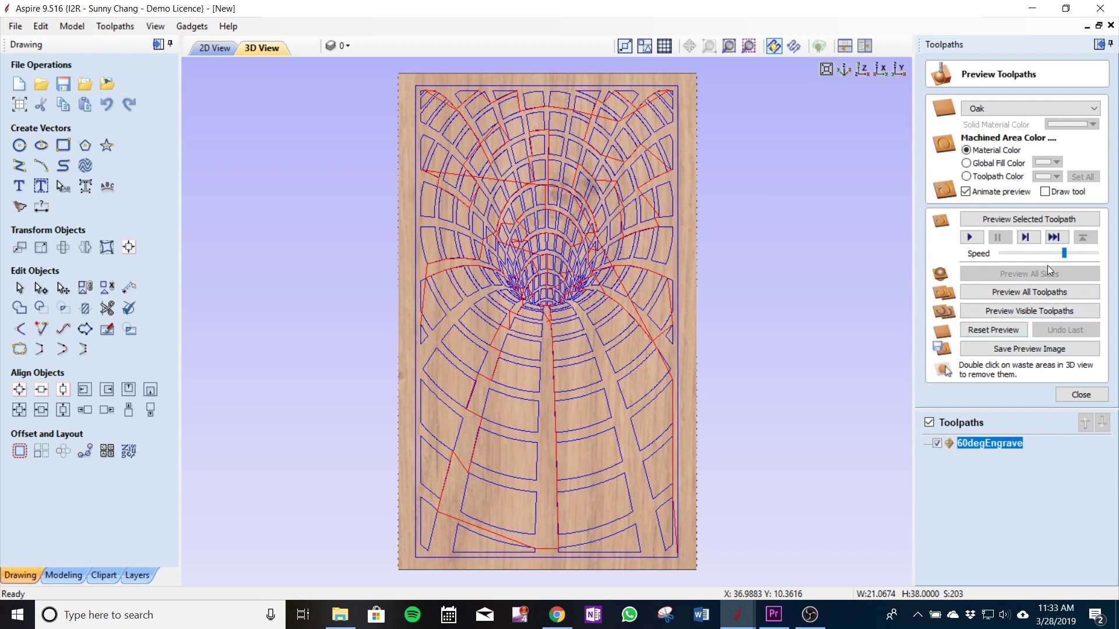
# Simulate the 60degEngrave toolpath carving the warp-hole pattern into the oak panel.
pyautogui.click(1011, 312)
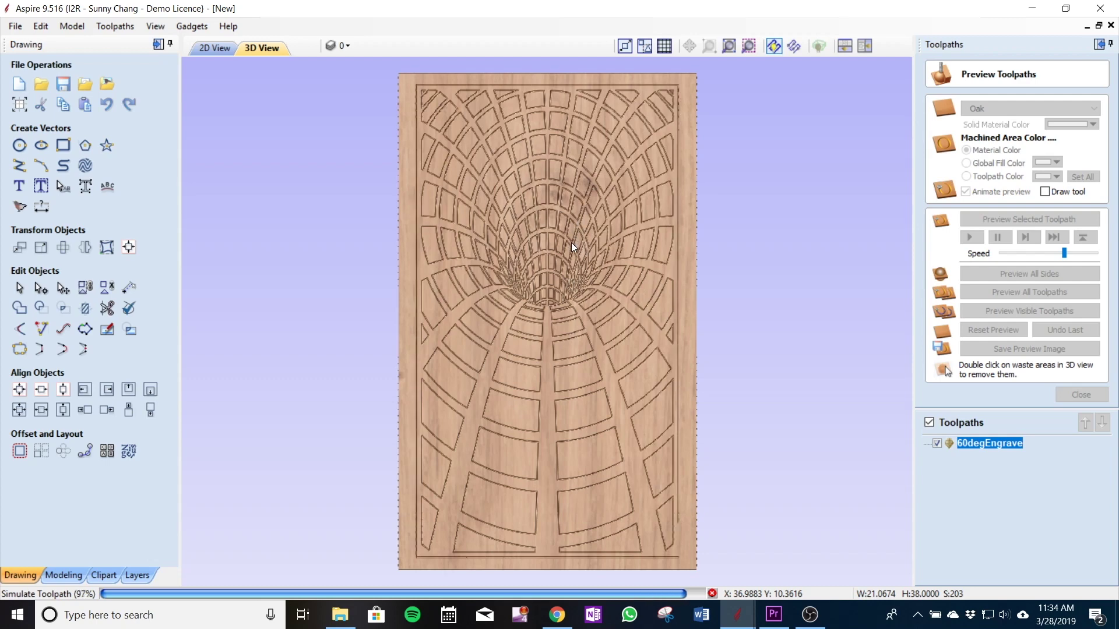
pyautogui.scroll(3, 573, 248)
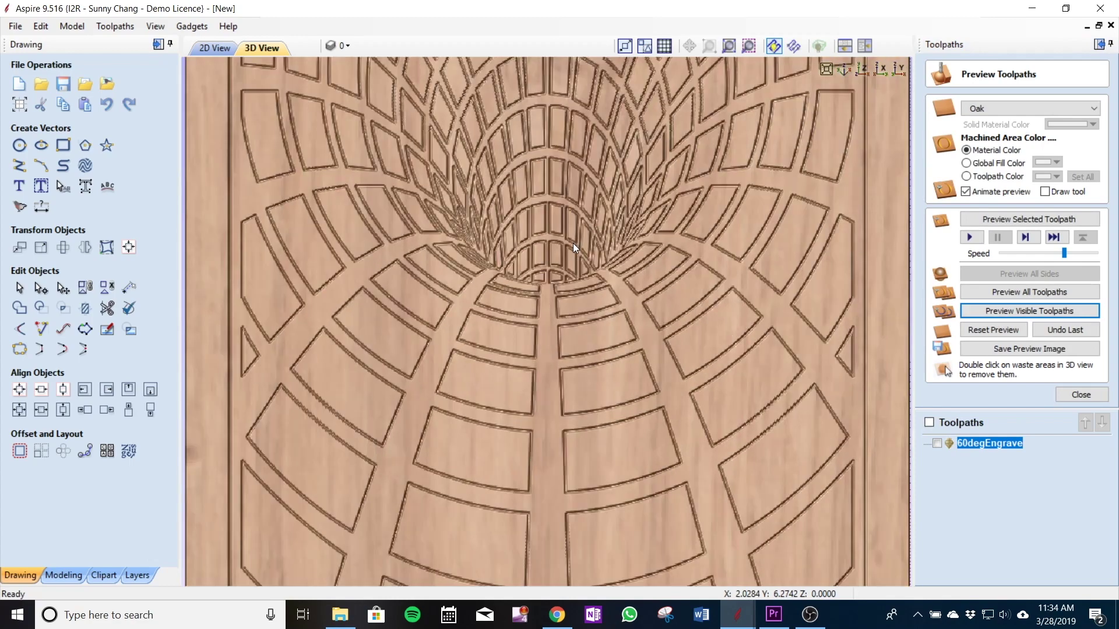
pyautogui.scroll(-4, 572, 243)
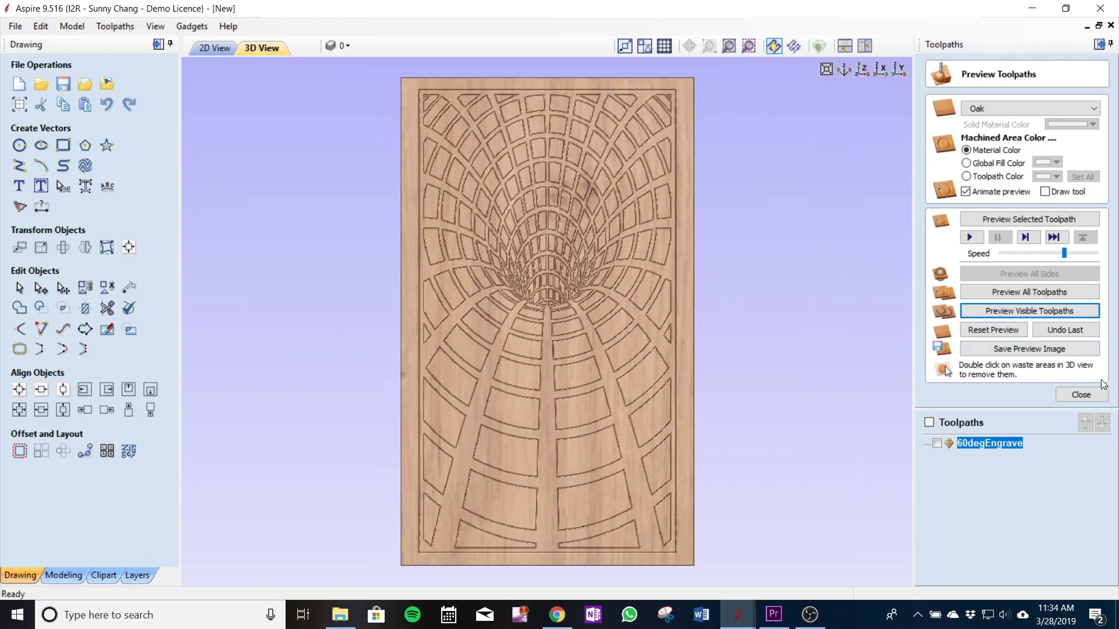
# Close the preview and return to the 2D drawing to check the border vectors.
pyautogui.click(1084, 396)
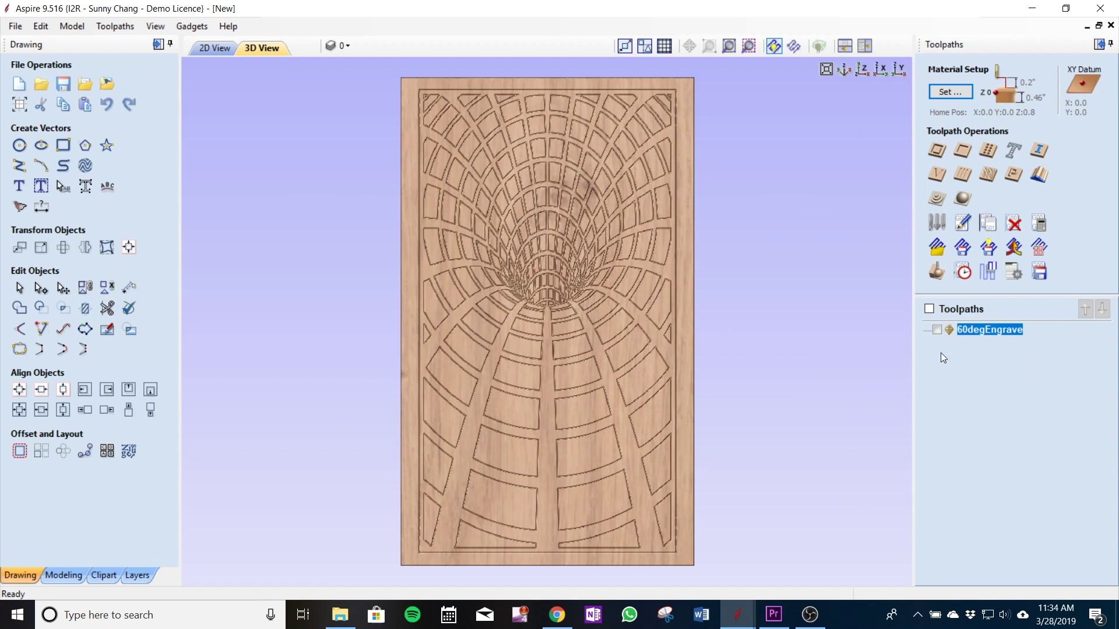
pyautogui.click(217, 49)
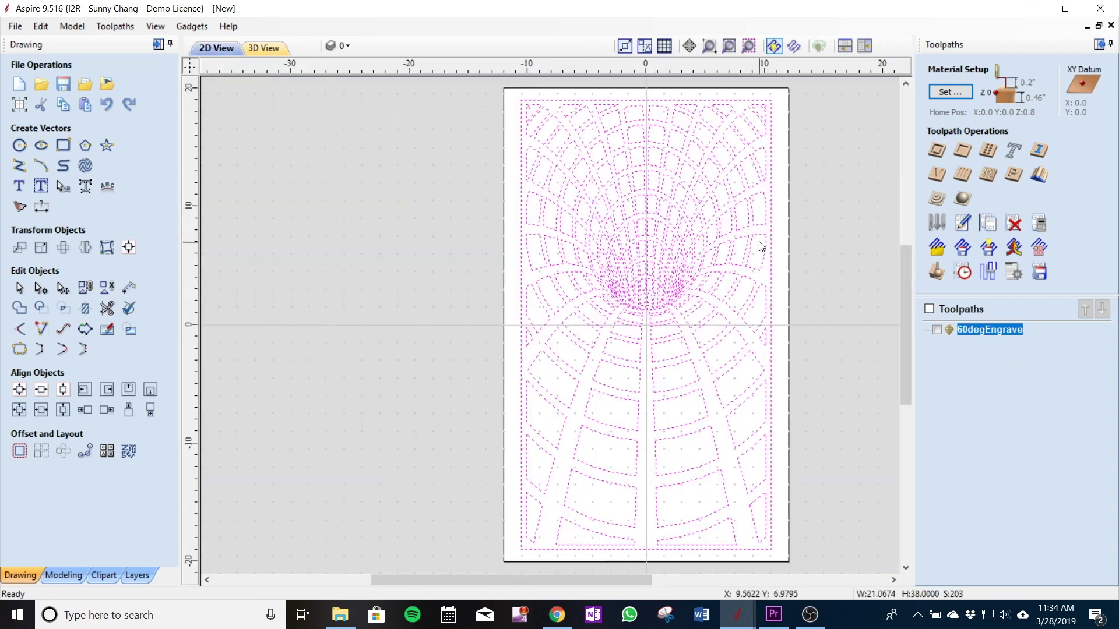
pyautogui.click(784, 244)
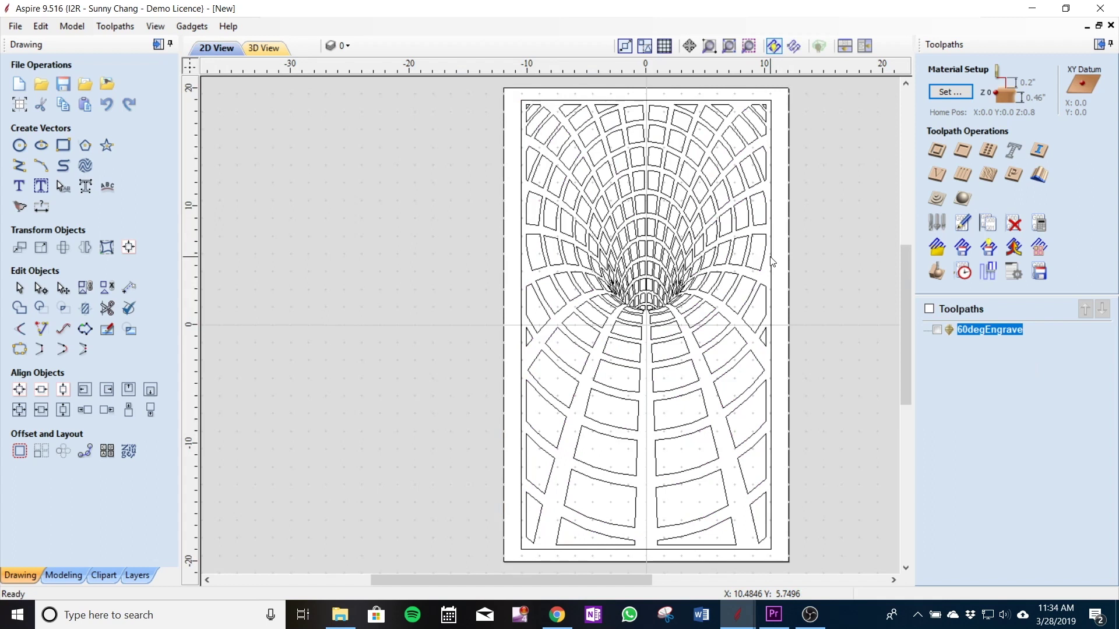
pyautogui.click(772, 261)
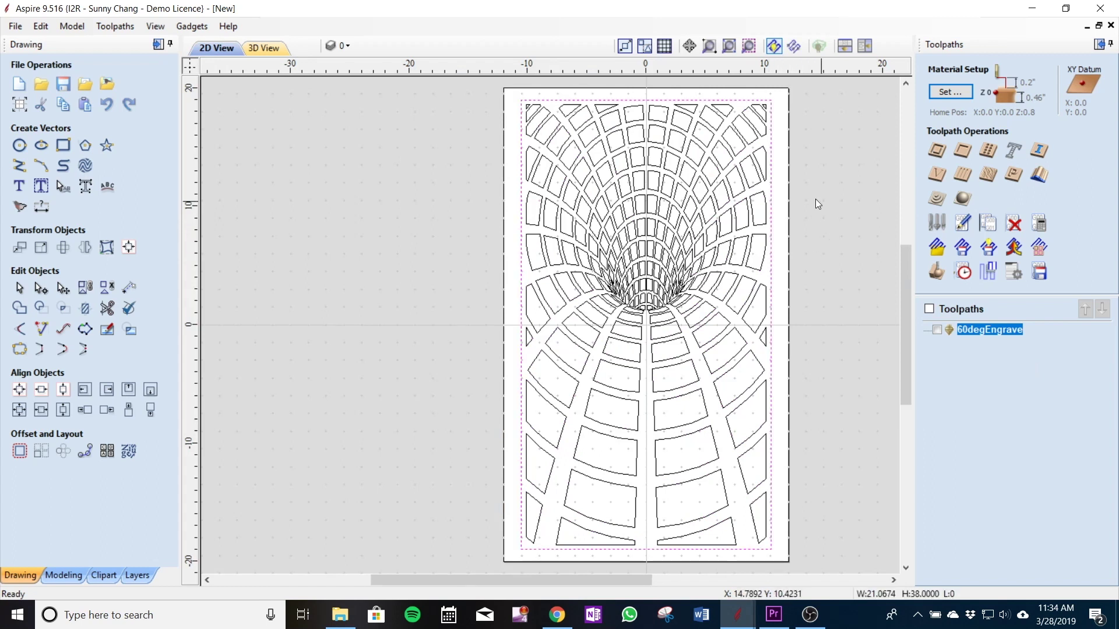
pyautogui.click(796, 229)
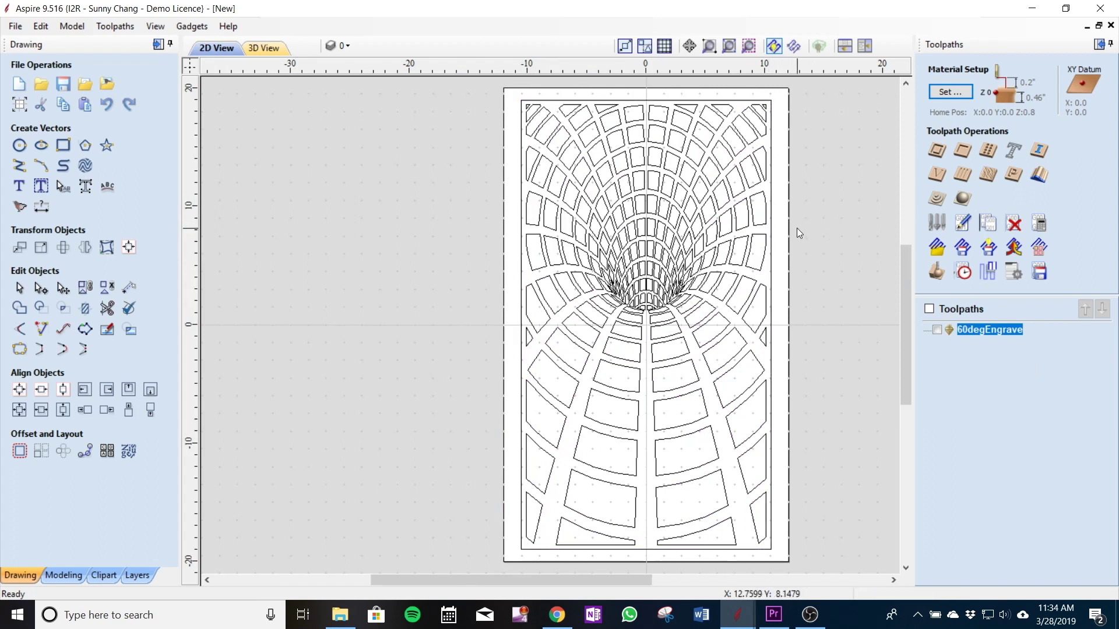
# Recalculate 60degEngrave without the inner border and preview it on oak.
pyautogui.doubleClick(978, 330)
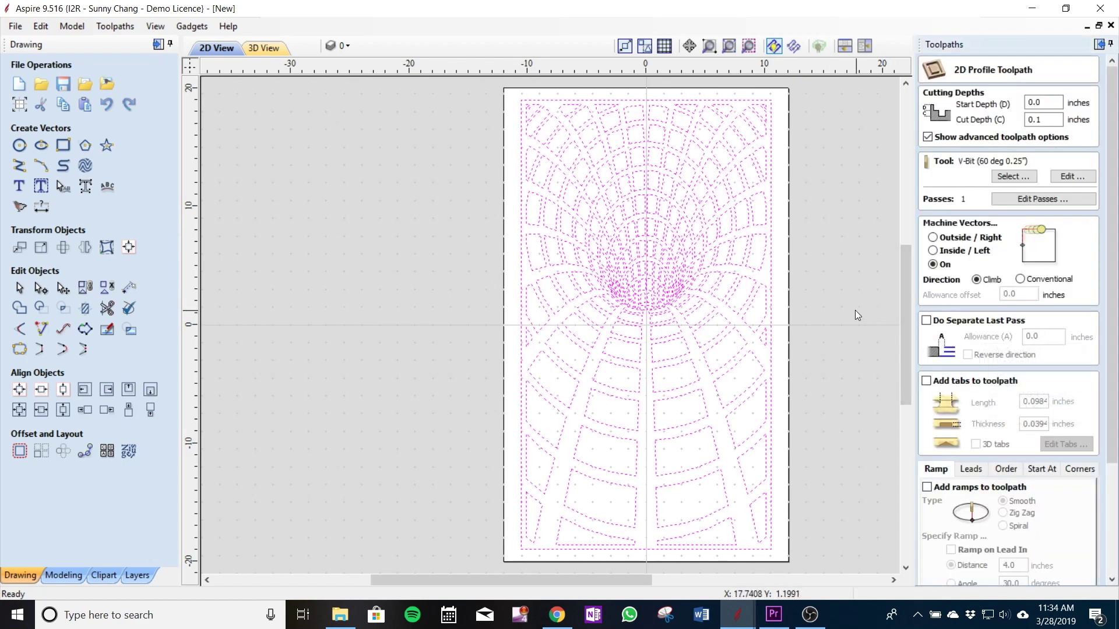
pyautogui.keyDown('ctrl'); pyautogui.click(772, 353); pyautogui.keyUp('ctrl')
pyautogui.scroll(-3, 1104, 359)
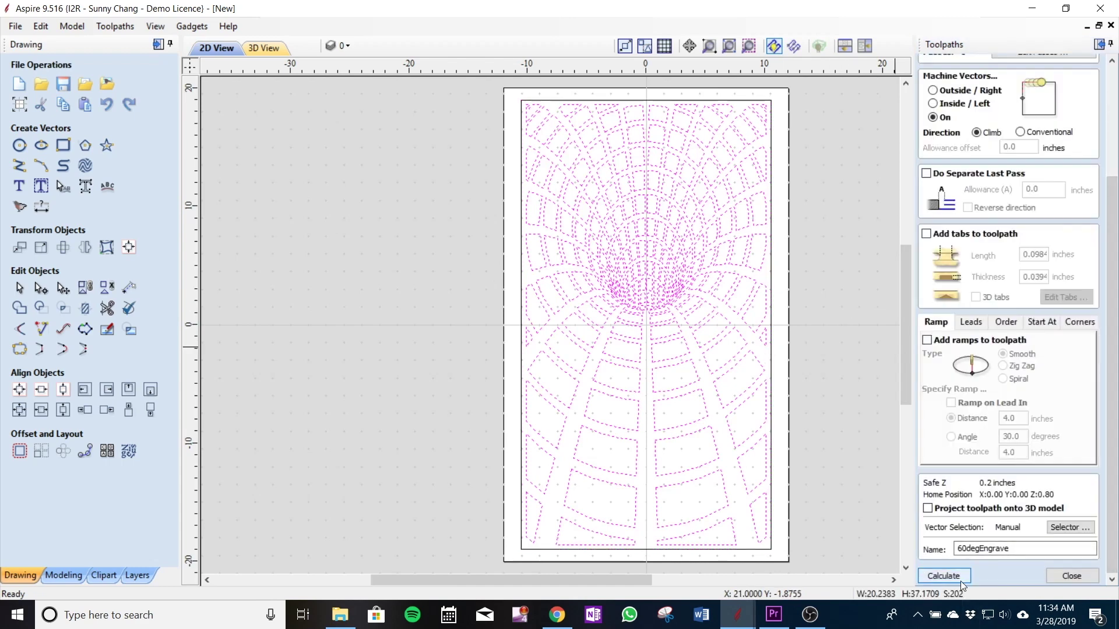
pyautogui.click(960, 581)
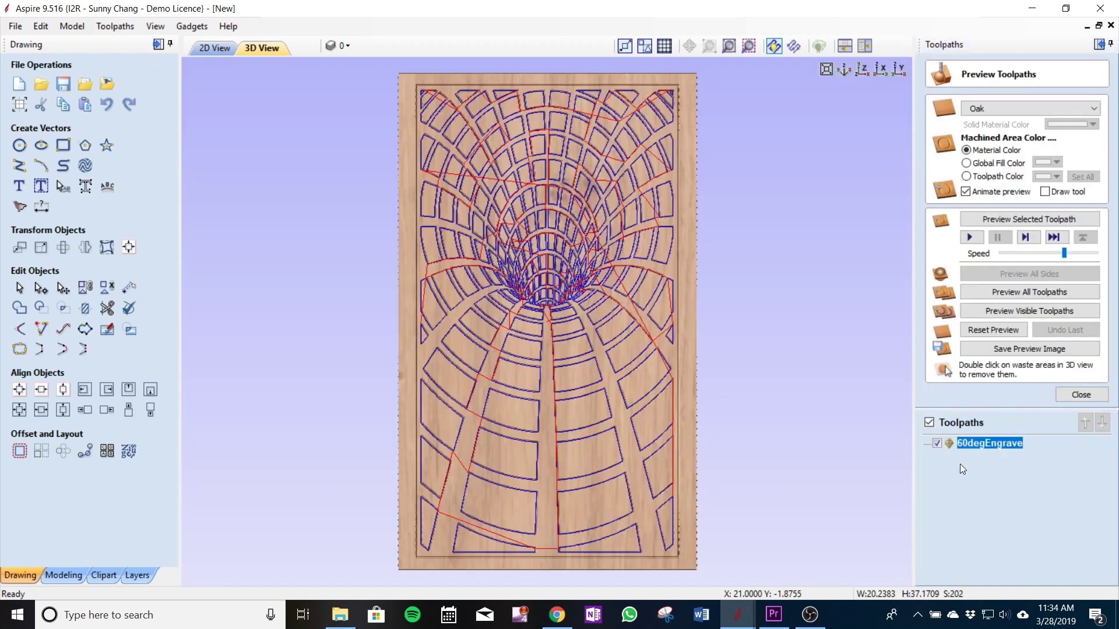
pyautogui.click(1006, 332)
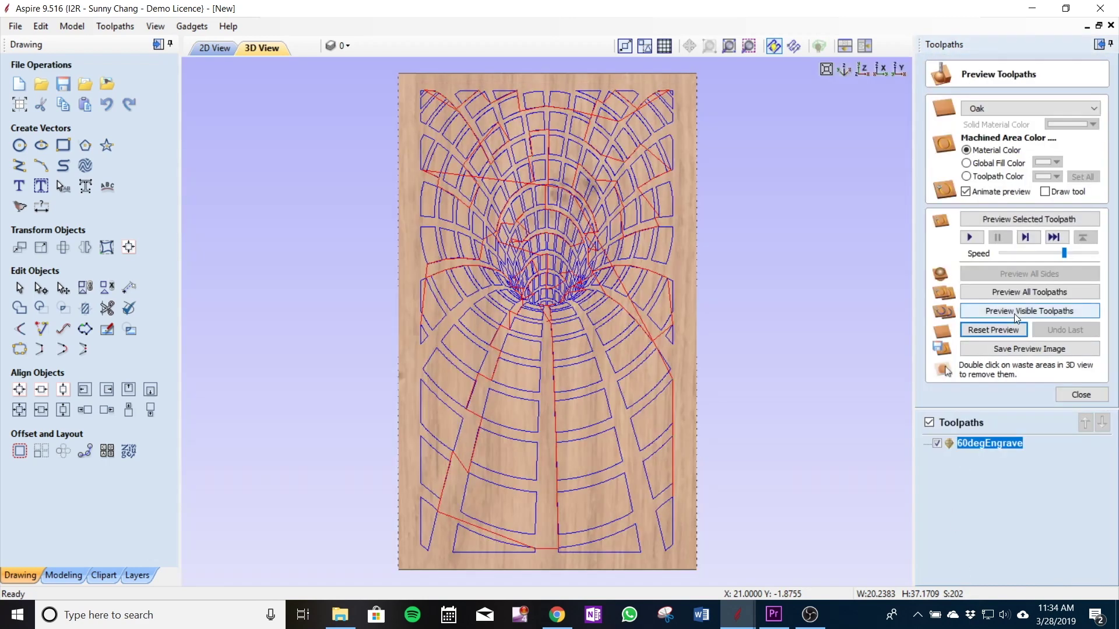
pyautogui.click(1067, 394)
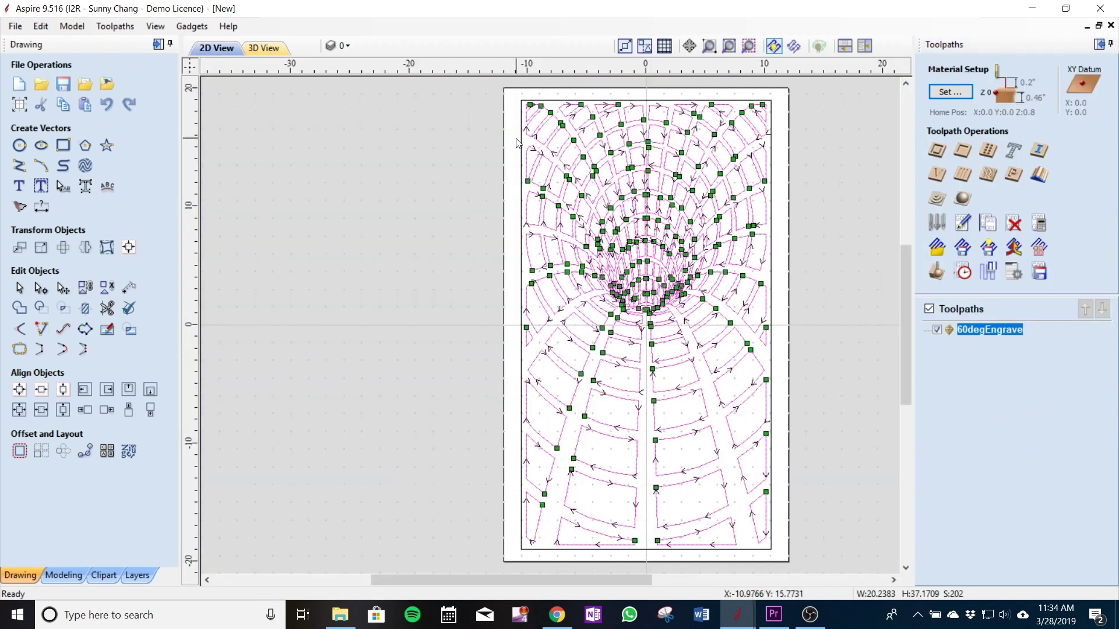
# Select the outer border and start a profile toolpath with the 0.25 inch end mill.
pyautogui.click(521, 143)
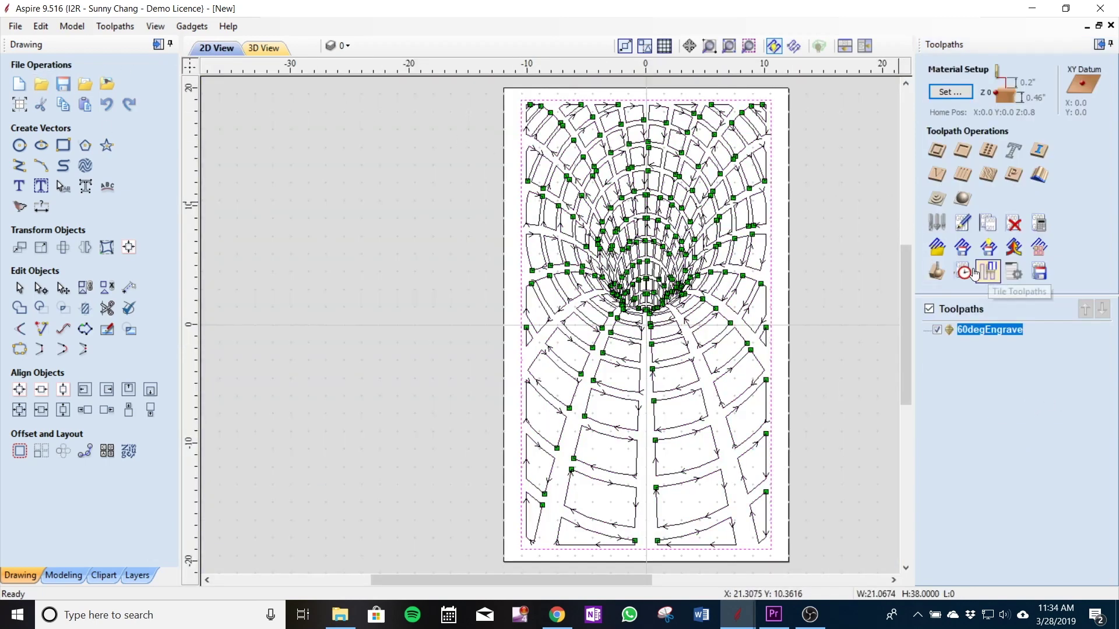
pyautogui.click(939, 162)
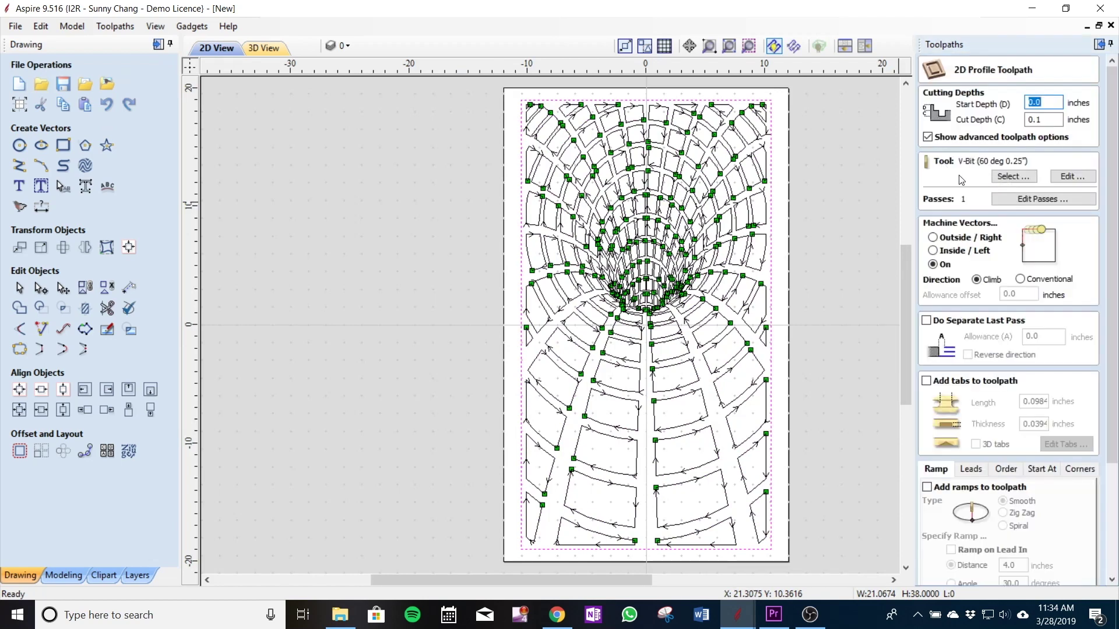
pyautogui.click(1013, 176)
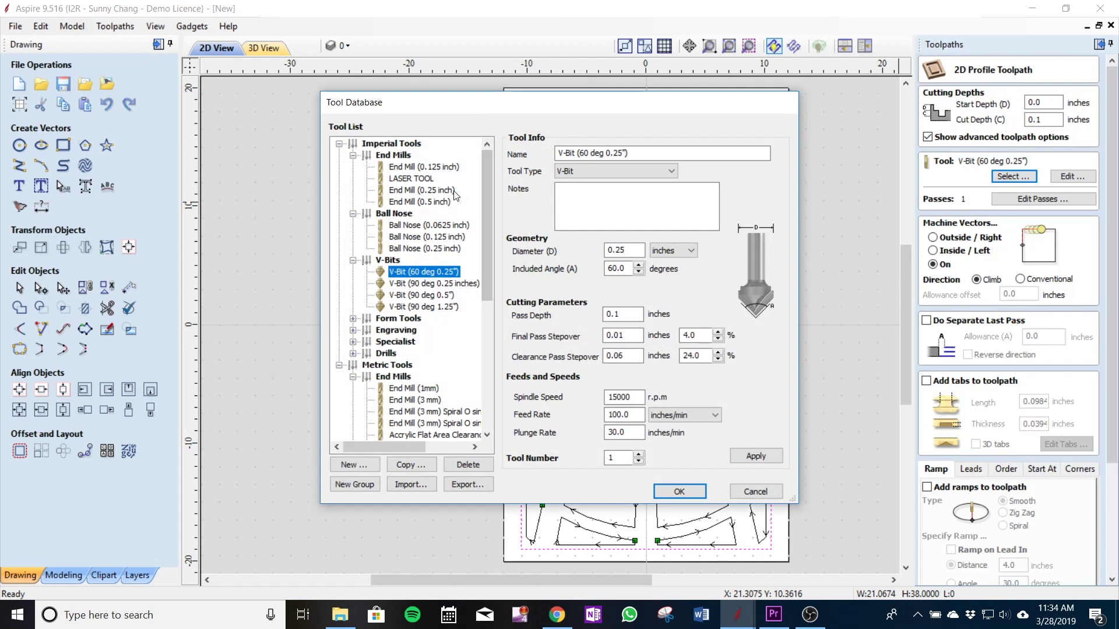
pyautogui.click(431, 191)
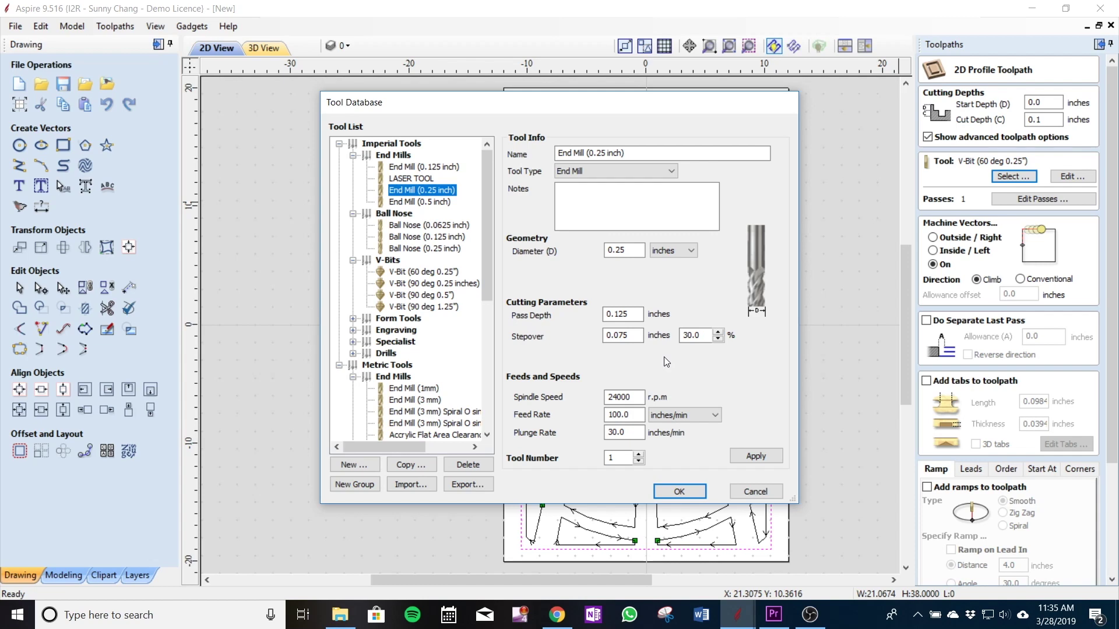
# Set the end mill feed rate to 110 inches/min and confirm the tool.
pyautogui.click(690, 415)
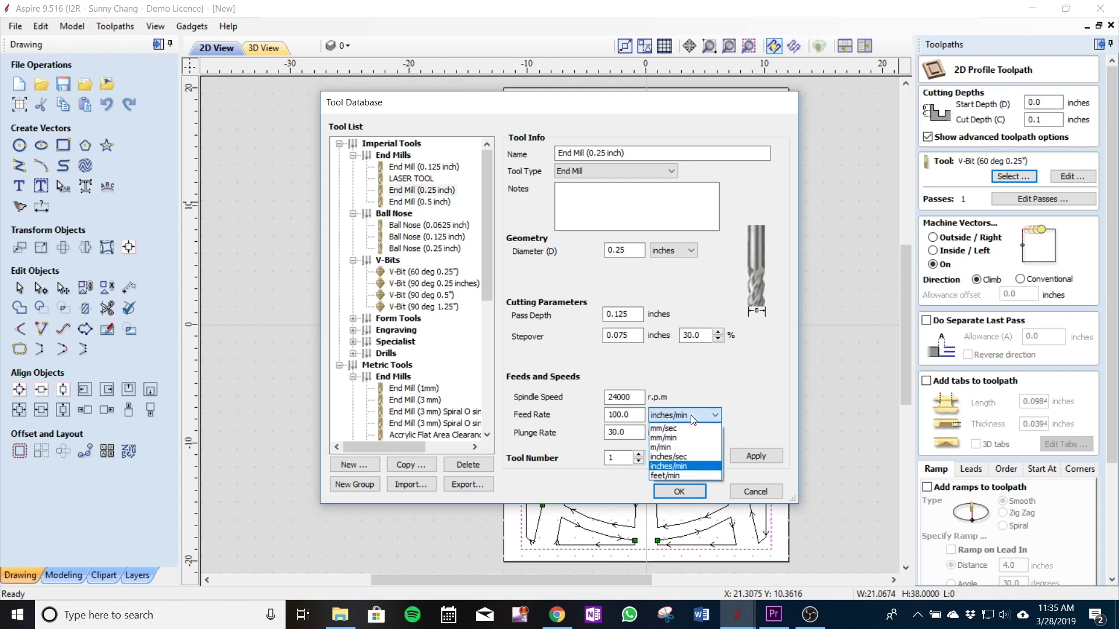
pyautogui.click(676, 438)
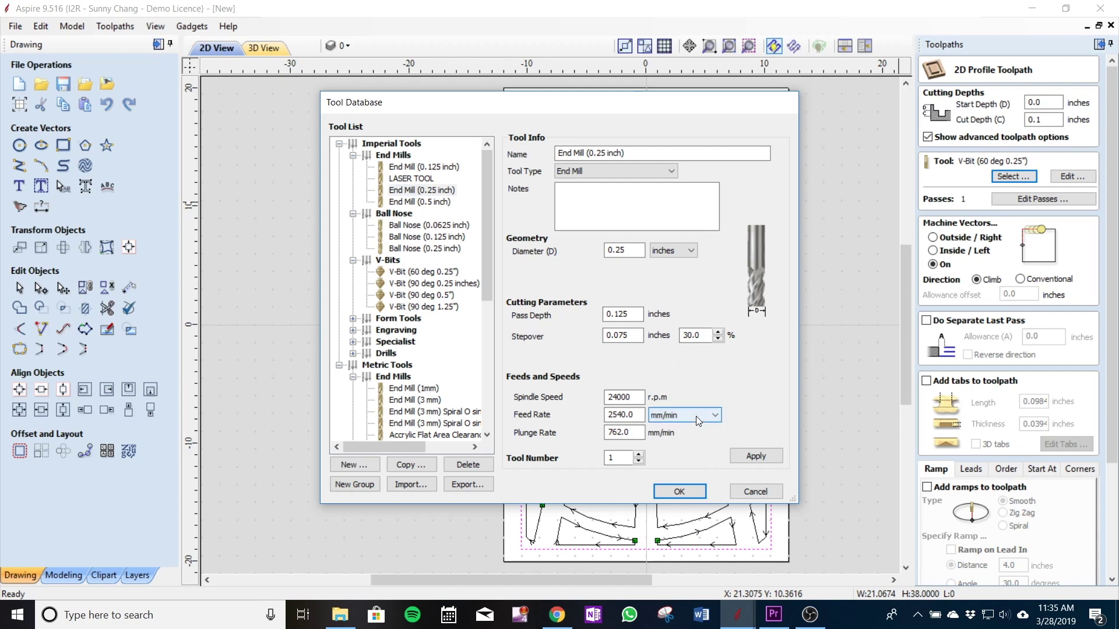
pyautogui.click(696, 416)
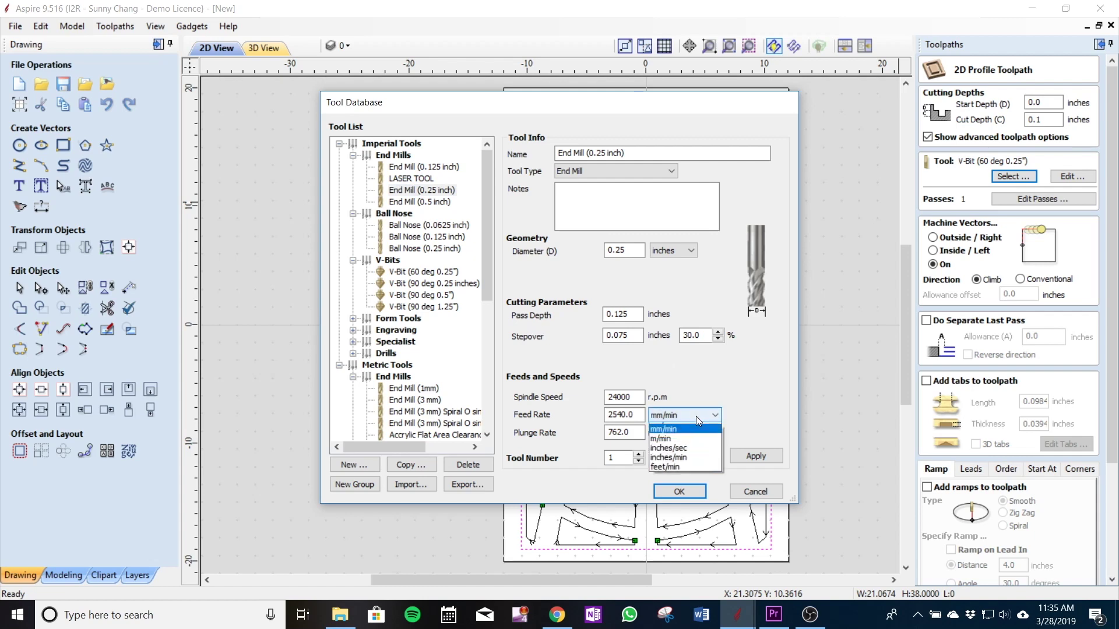
pyautogui.click(683, 460)
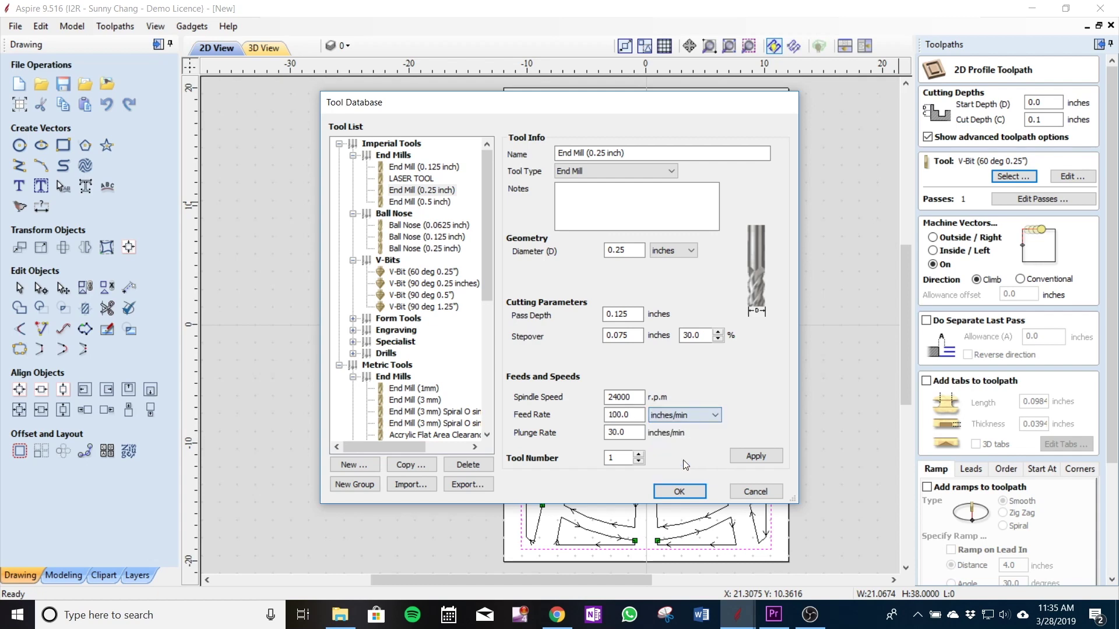
pyautogui.click(621, 415)
pyautogui.press('BackSpace')
pyautogui.press('BackSpace')
pyautogui.write('10')
pyautogui.click(709, 415)
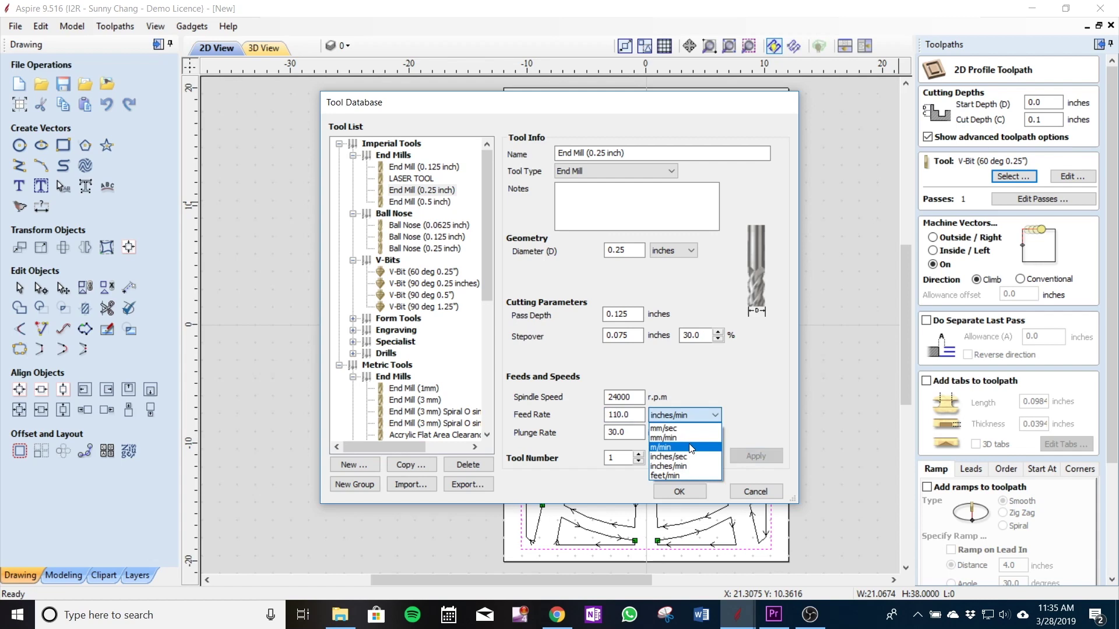
pyautogui.click(691, 447)
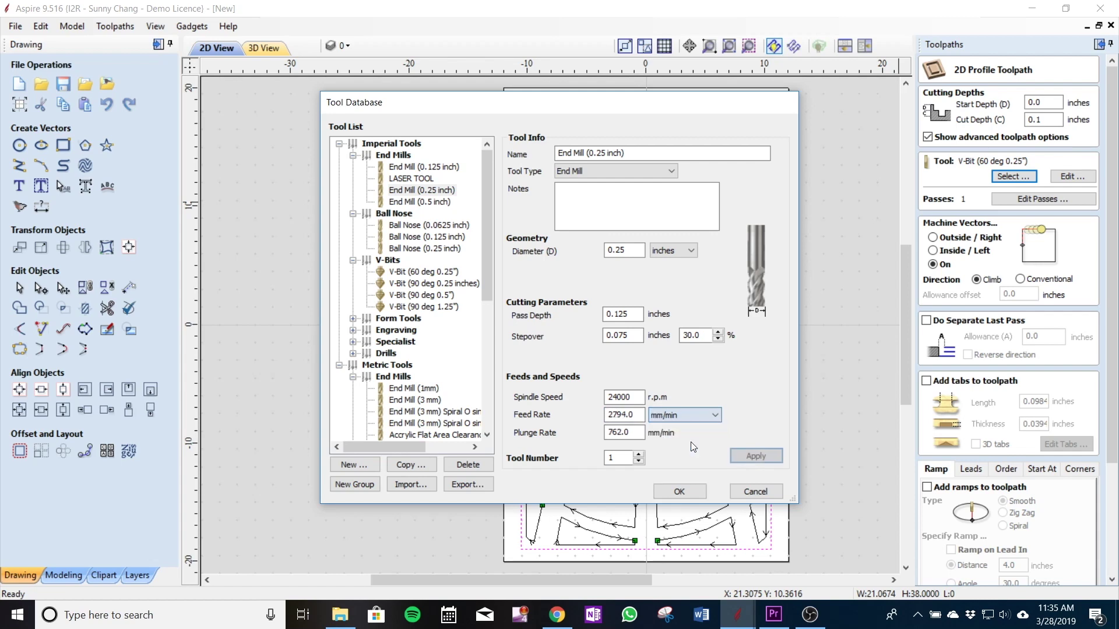
pyautogui.click(708, 418)
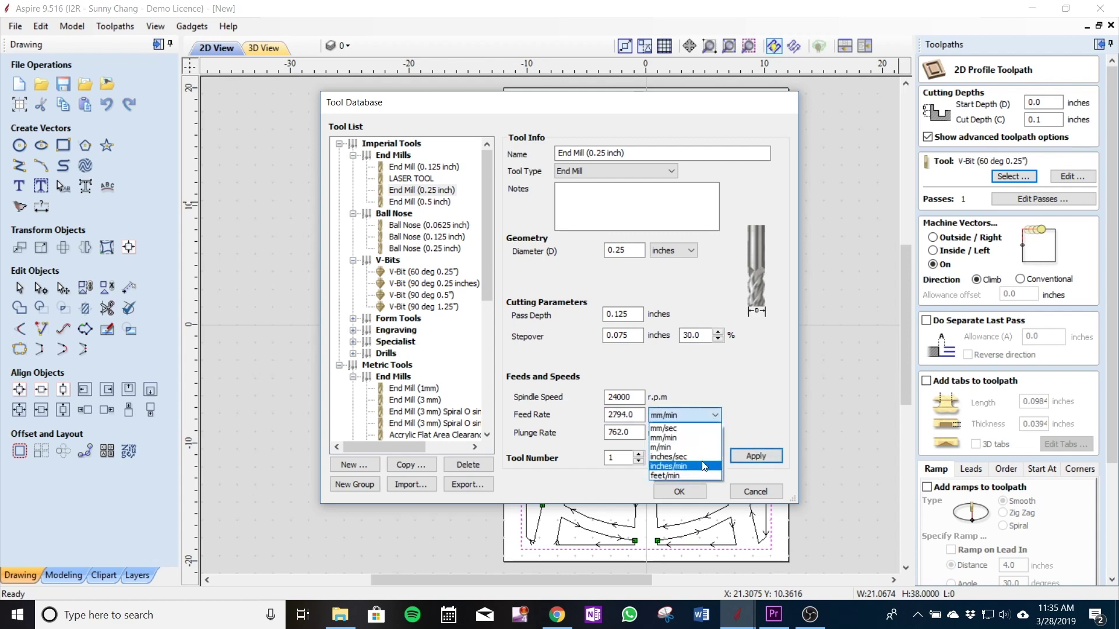
pyautogui.click(705, 467)
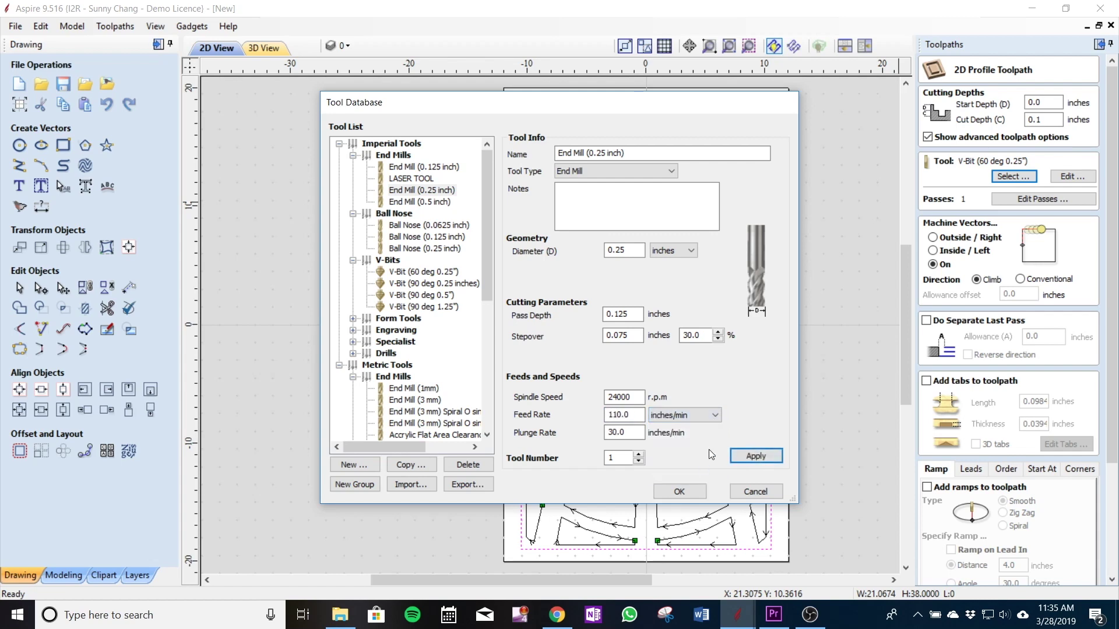
pyautogui.click(679, 492)
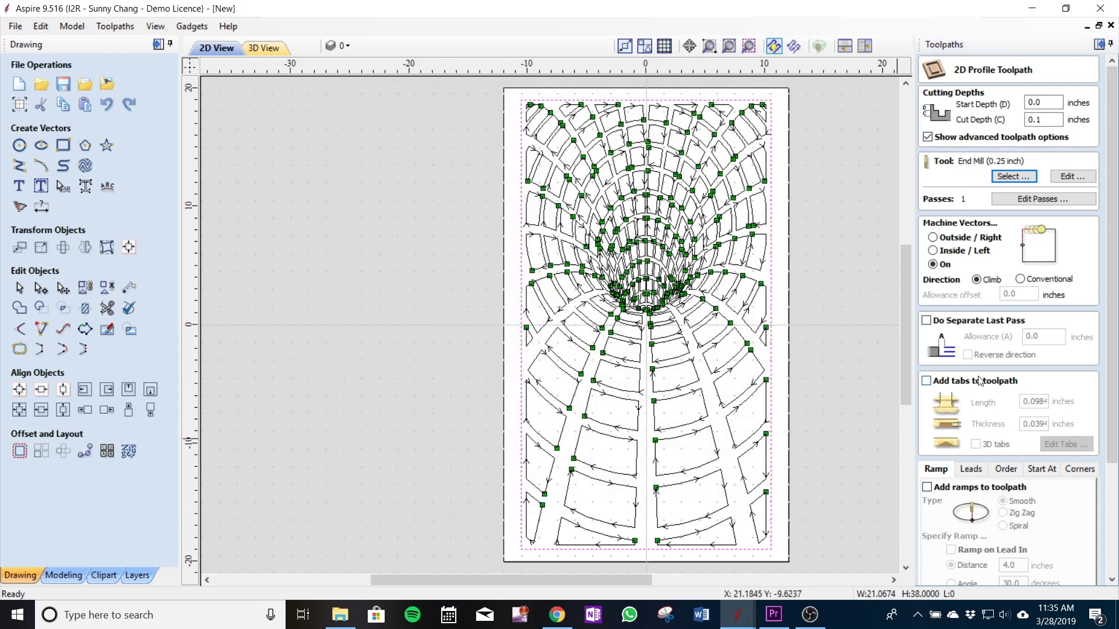
# Cut outside the vectors to 0.47 in deep, in four 0.1175 in passes.
pyautogui.click(931, 238)
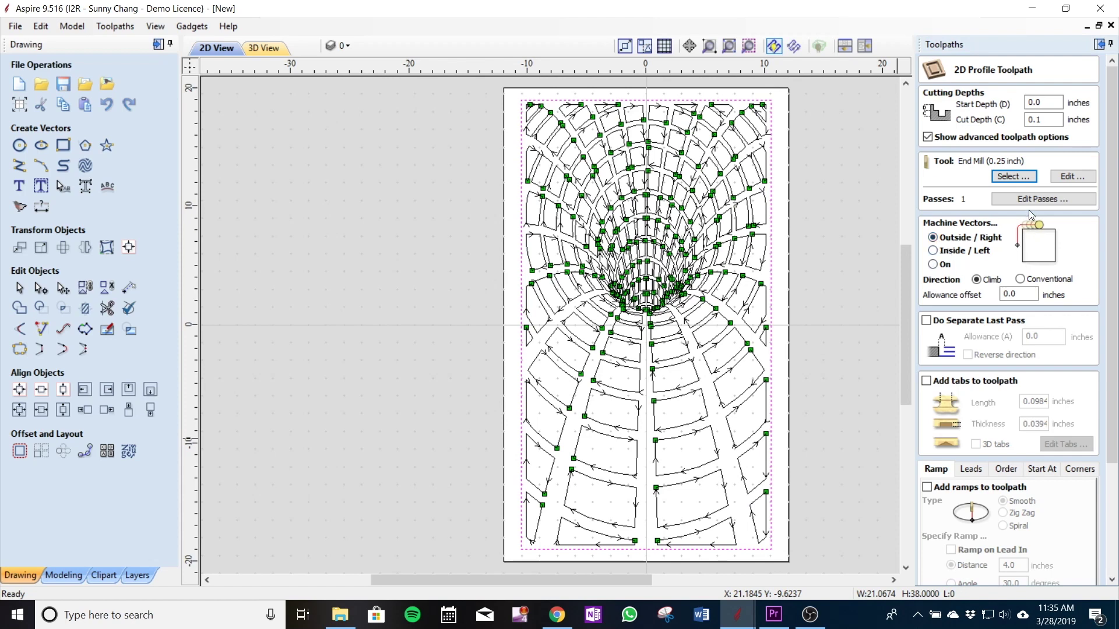
pyautogui.click(1055, 120)
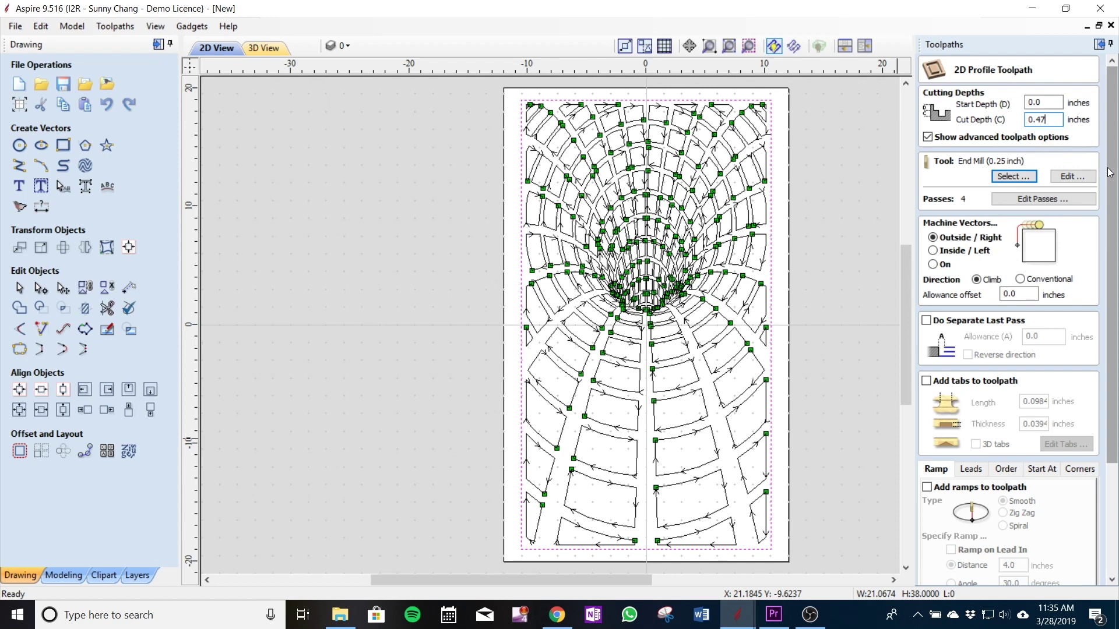
pyautogui.click(1030, 200)
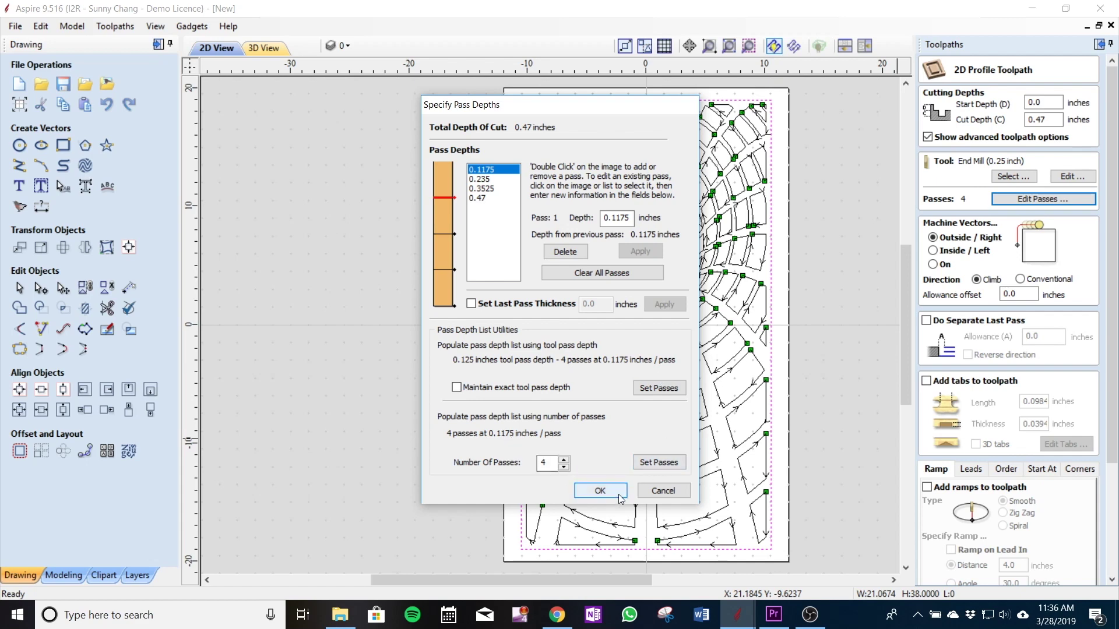
# Accept the four pass depths, enable holding tabs with 0.09 thickness, and change the tab length.
pyautogui.click(599, 491)
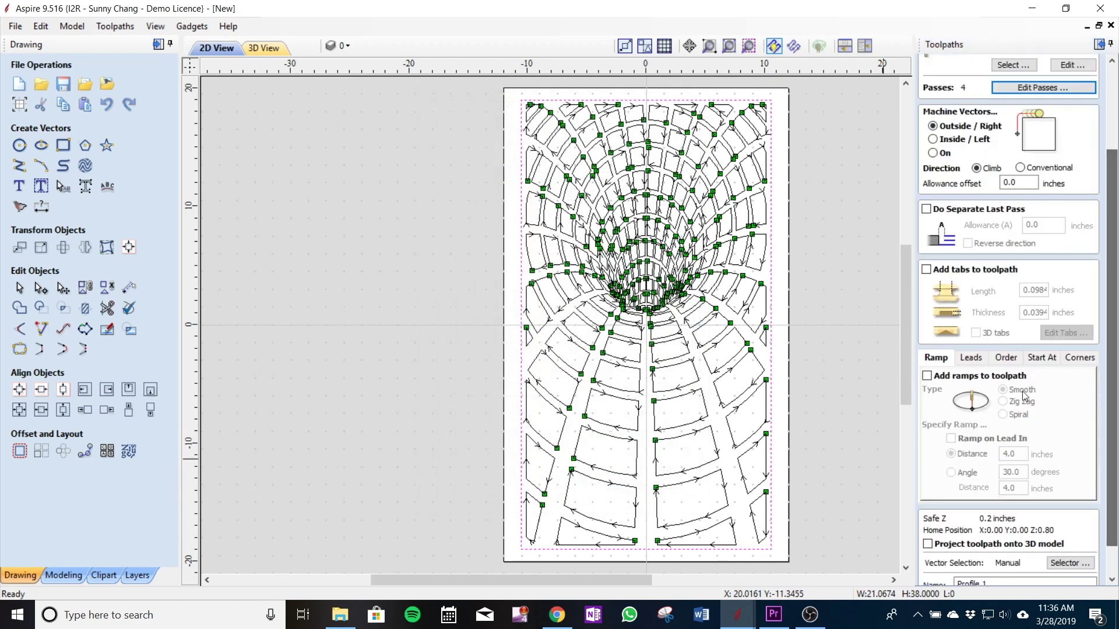
pyautogui.click(926, 269)
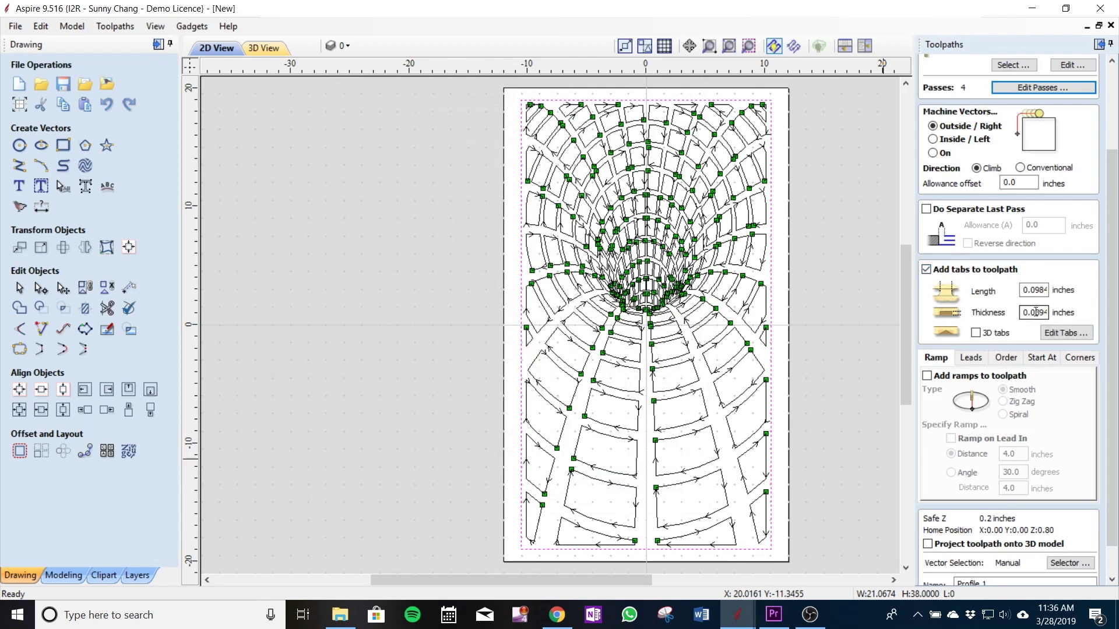
pyautogui.doubleClick(1036, 313)
pyautogui.write('.09')
pyautogui.doubleClick(1038, 289)
pyautogui.write('.0')
# Place one holding tab each on the border's top, right, left and bottom edges.
pyautogui.click(1068, 334)
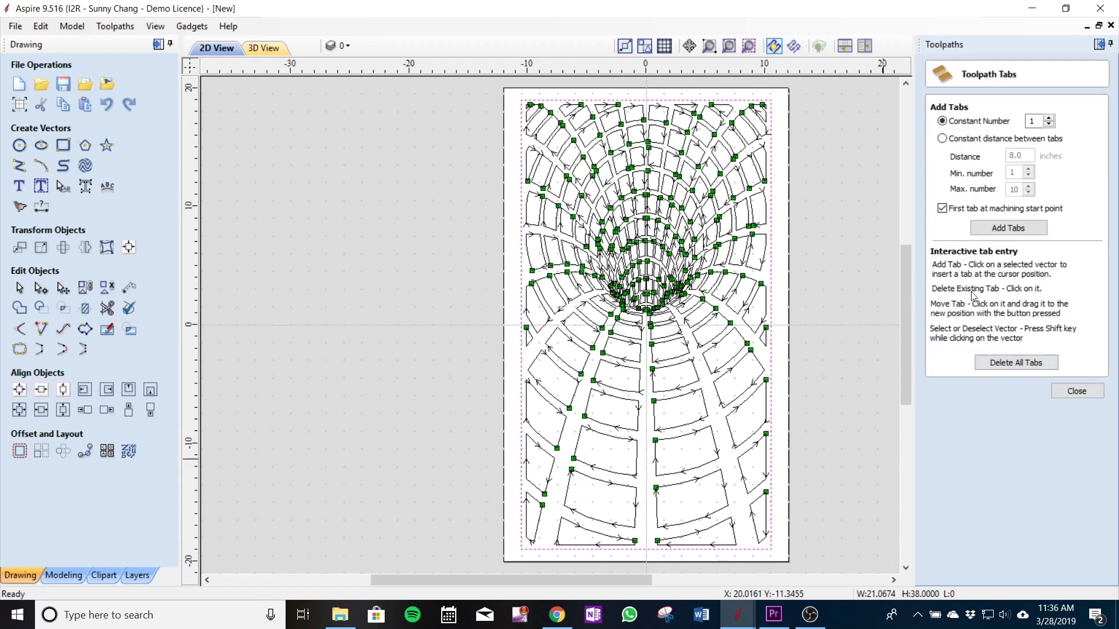
pyautogui.click(1008, 229)
pyautogui.click(646, 99)
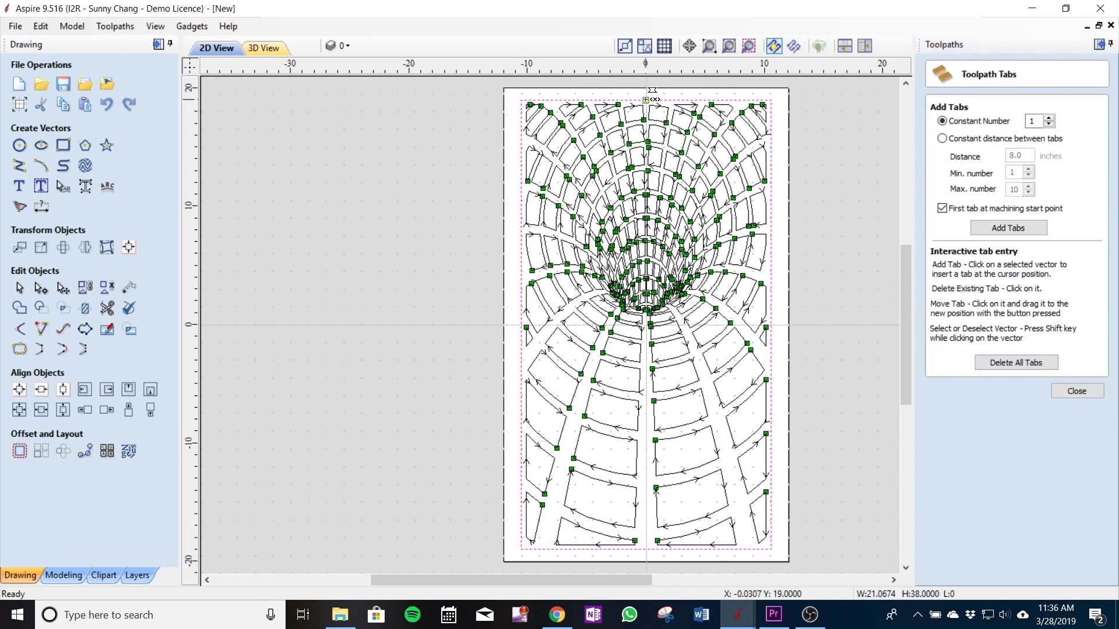
pyautogui.click(771, 325)
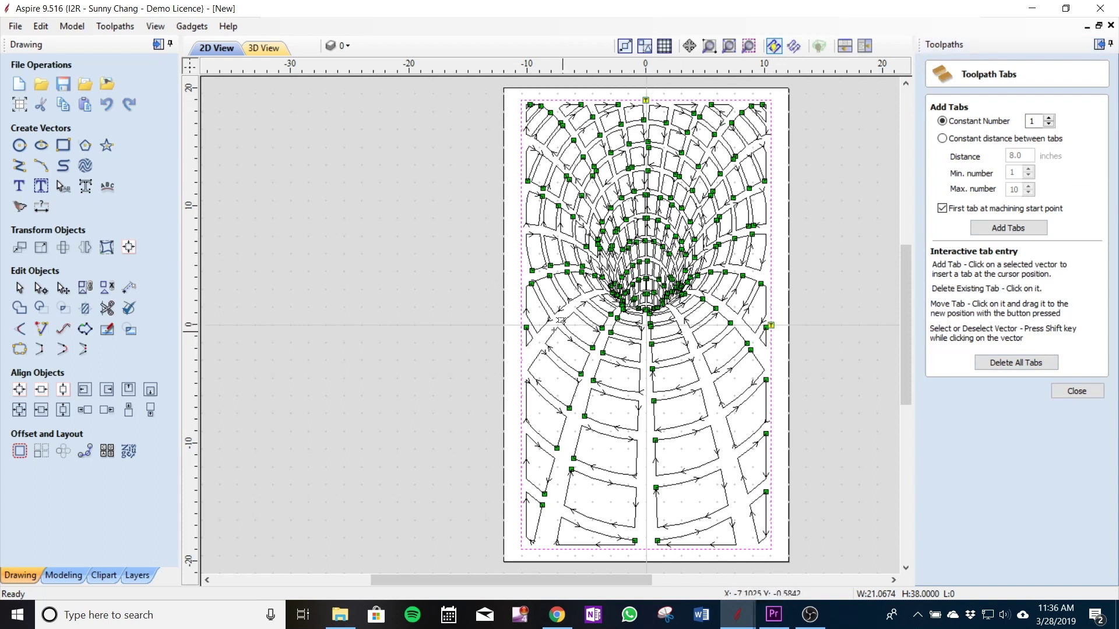
pyautogui.click(521, 324)
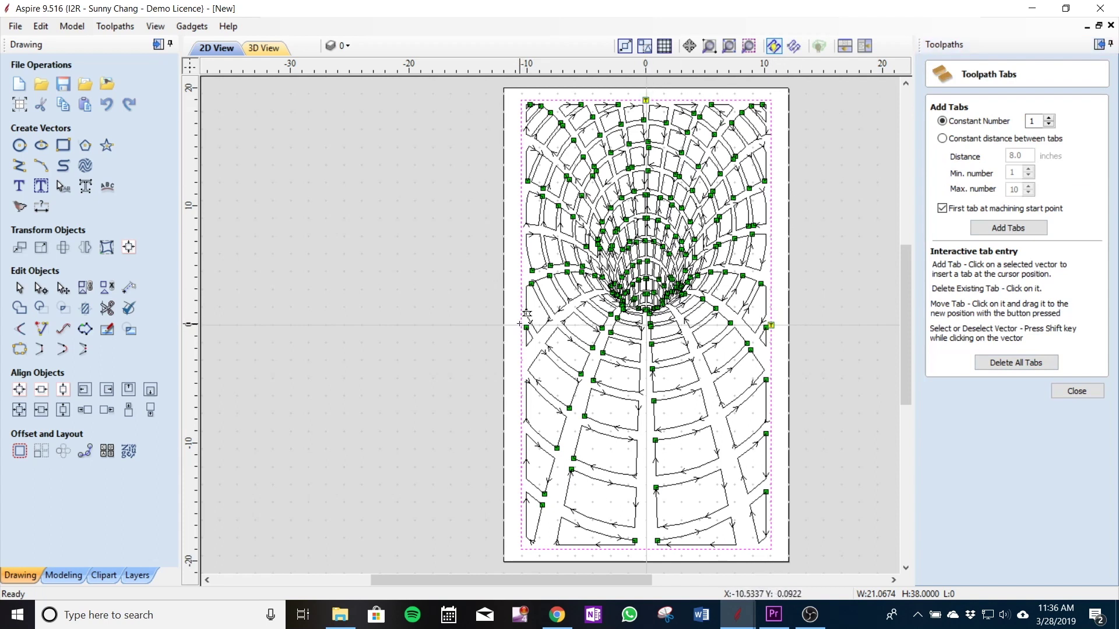
pyautogui.click(646, 548)
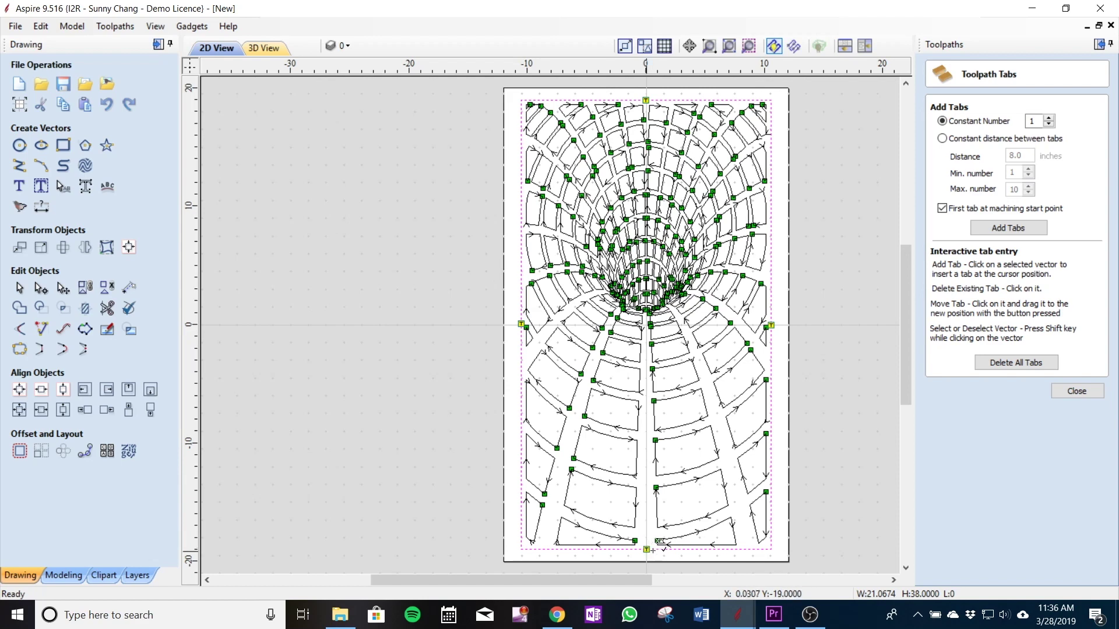
pyautogui.click(1061, 394)
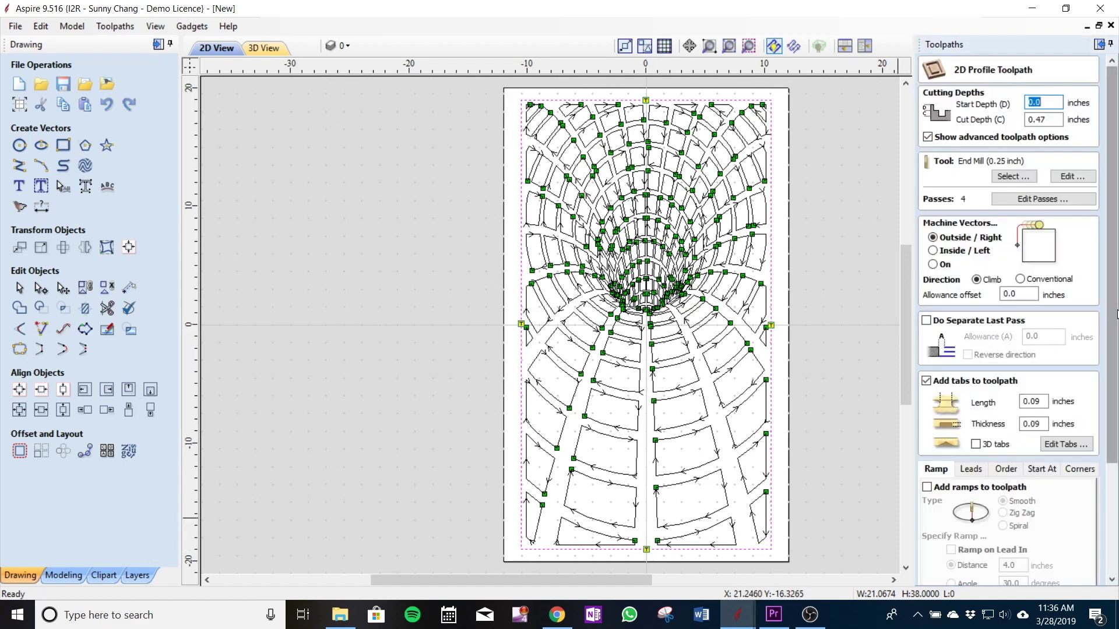
# Enable ramps on the cutout profile and calculate it, accepting the cut-through warning.
pyautogui.scroll(-5, 1114, 317)
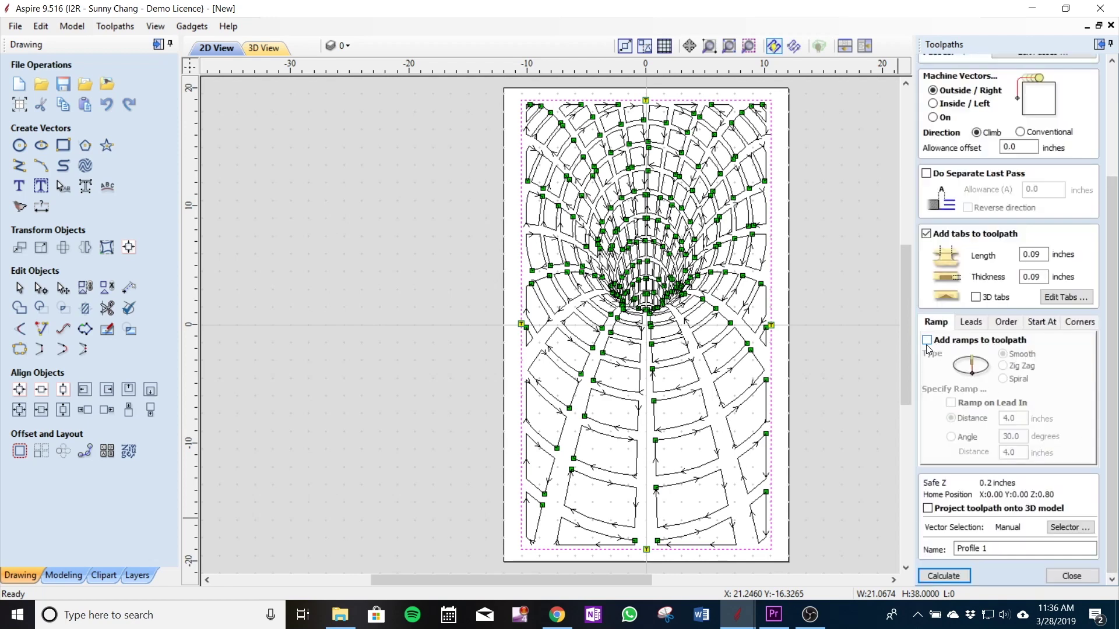
pyautogui.click(928, 342)
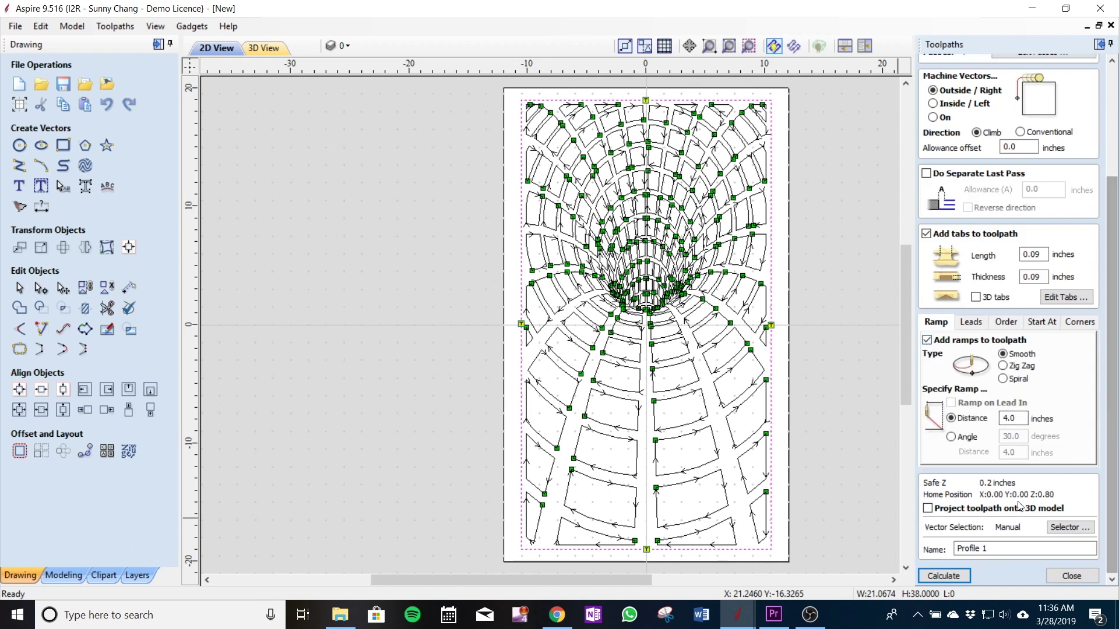
pyautogui.click(970, 577)
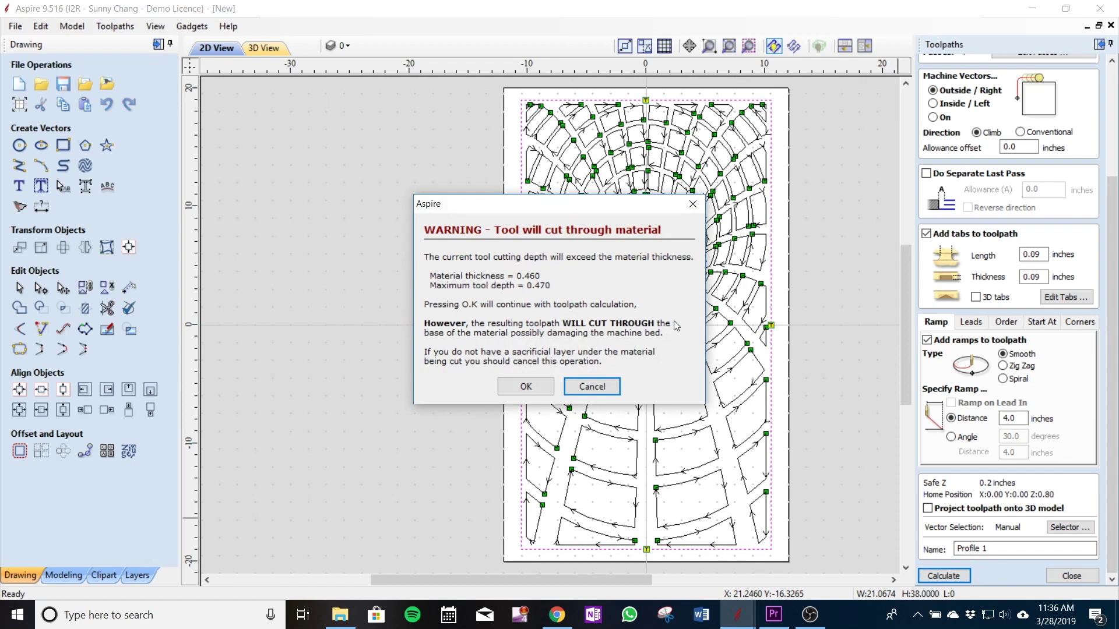
pyautogui.click(526, 387)
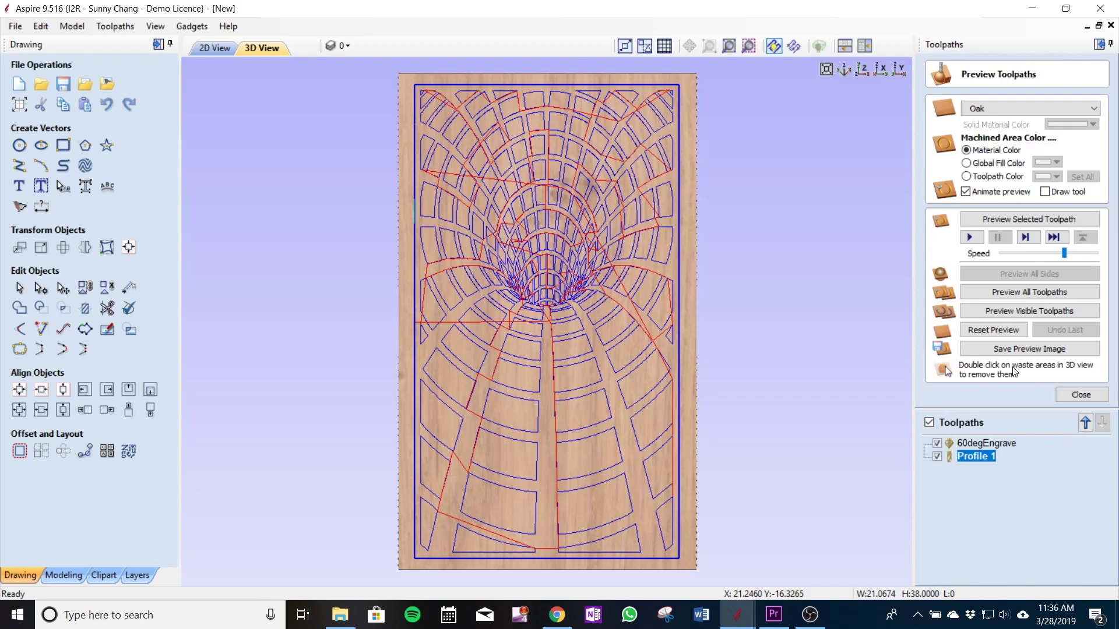
# Simulate the visible toolpaths at maximum speed and zoom in to inspect a tab.
pyautogui.click(1025, 312)
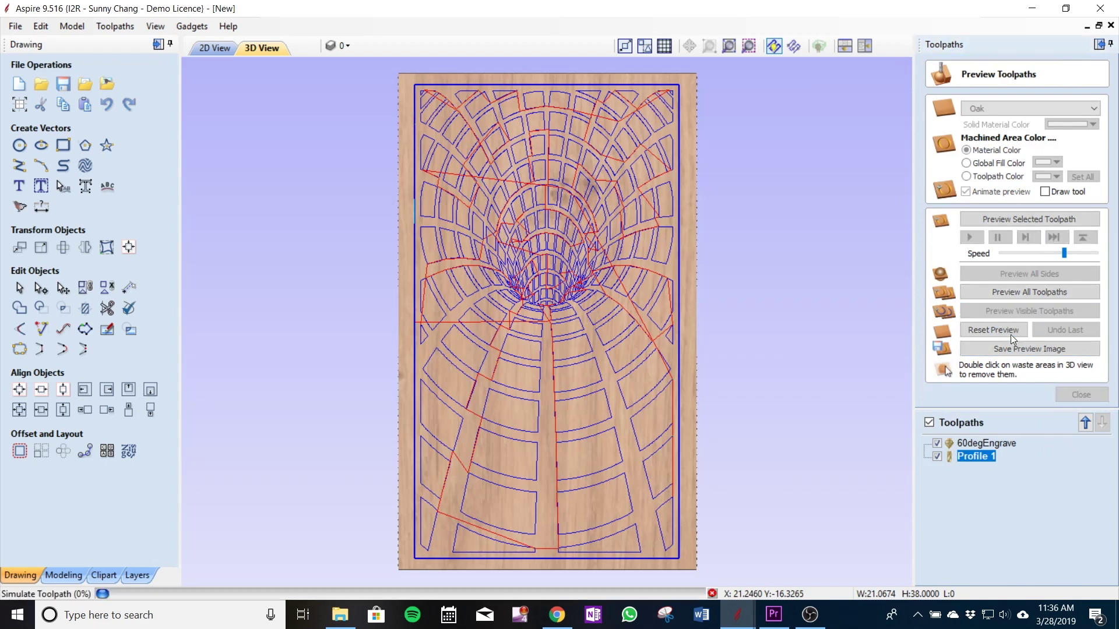
pyautogui.click(1082, 255)
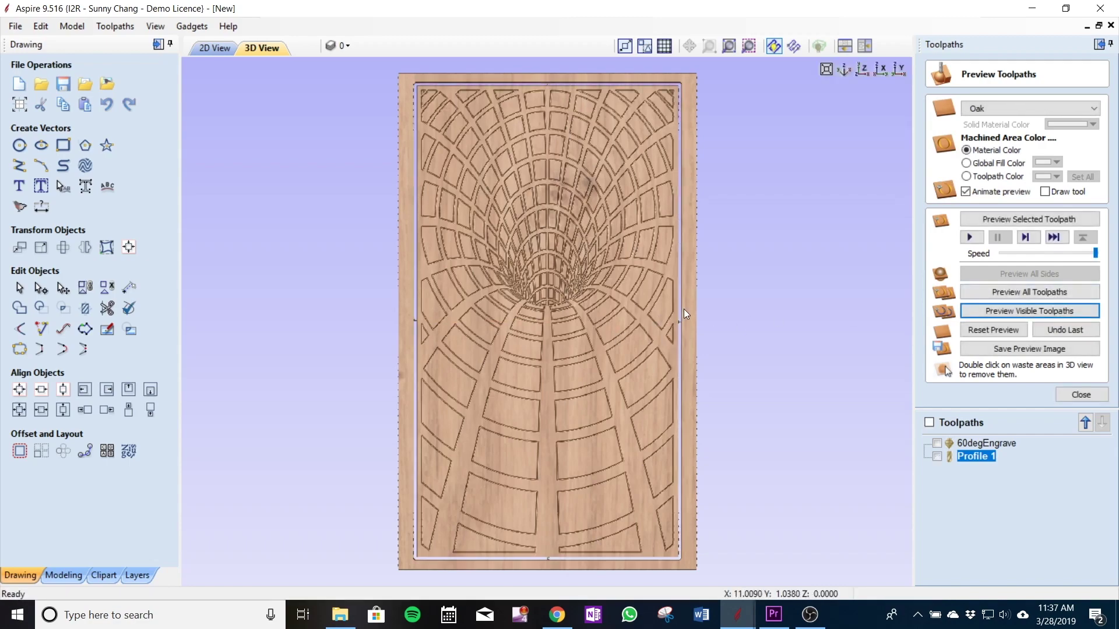
pyautogui.scroll(3, 690, 308)
pyautogui.scroll(6, 680, 321)
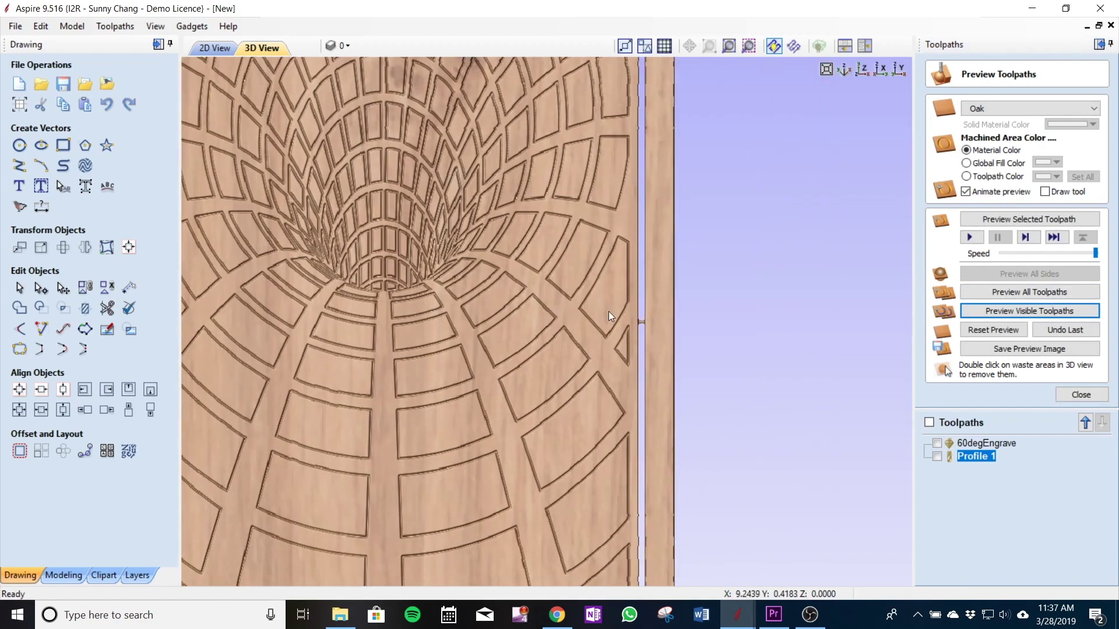
pyautogui.scroll(-4, 670, 321)
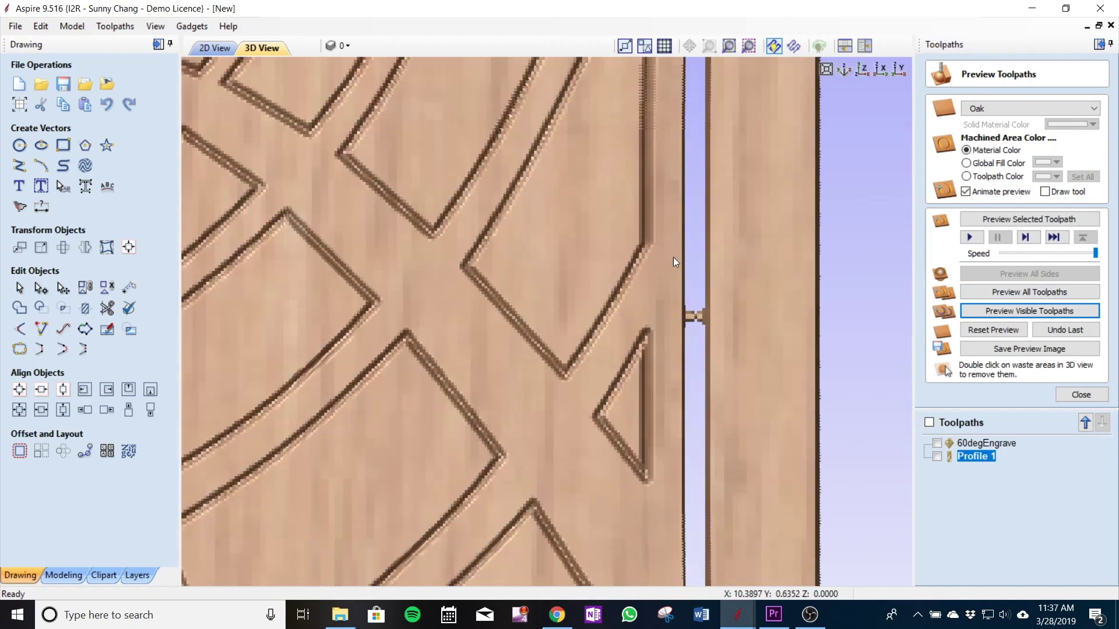
pyautogui.scroll(-5, 501, 243)
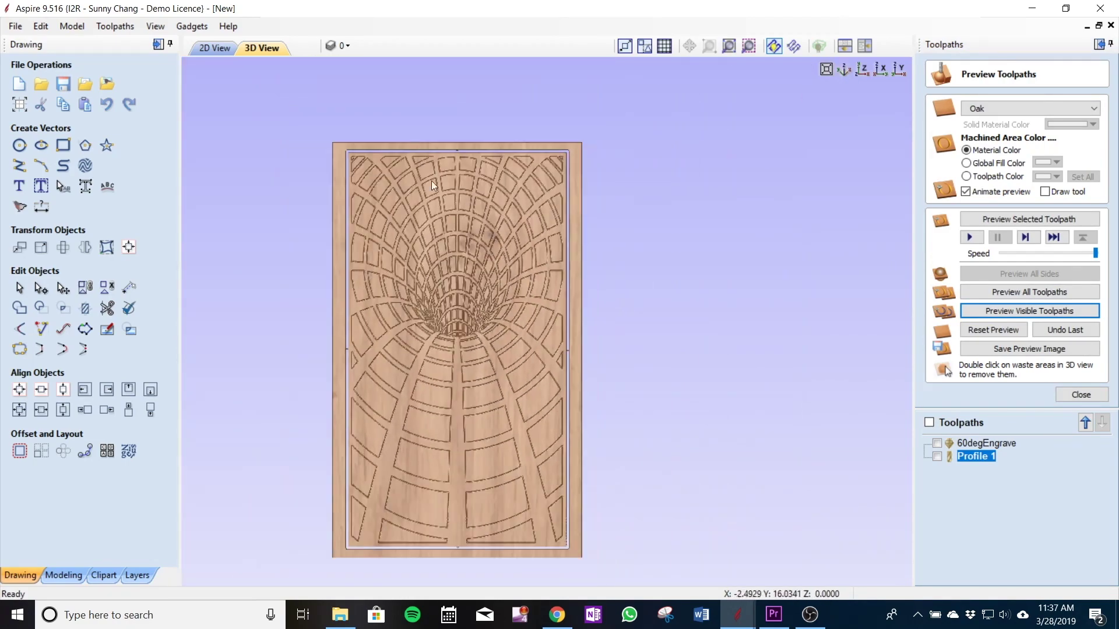
pyautogui.scroll(5, 471, 304)
# Close the preview and rename Profile 1 to '.25EM cutout'.
pyautogui.click(1081, 395)
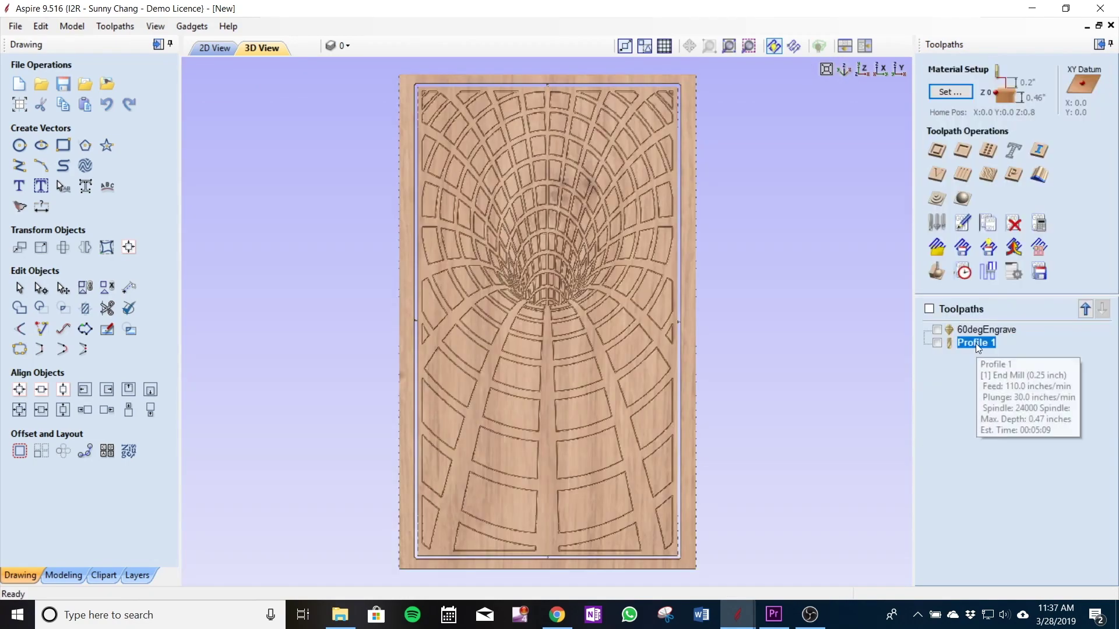
pyautogui.rightClick(977, 342)
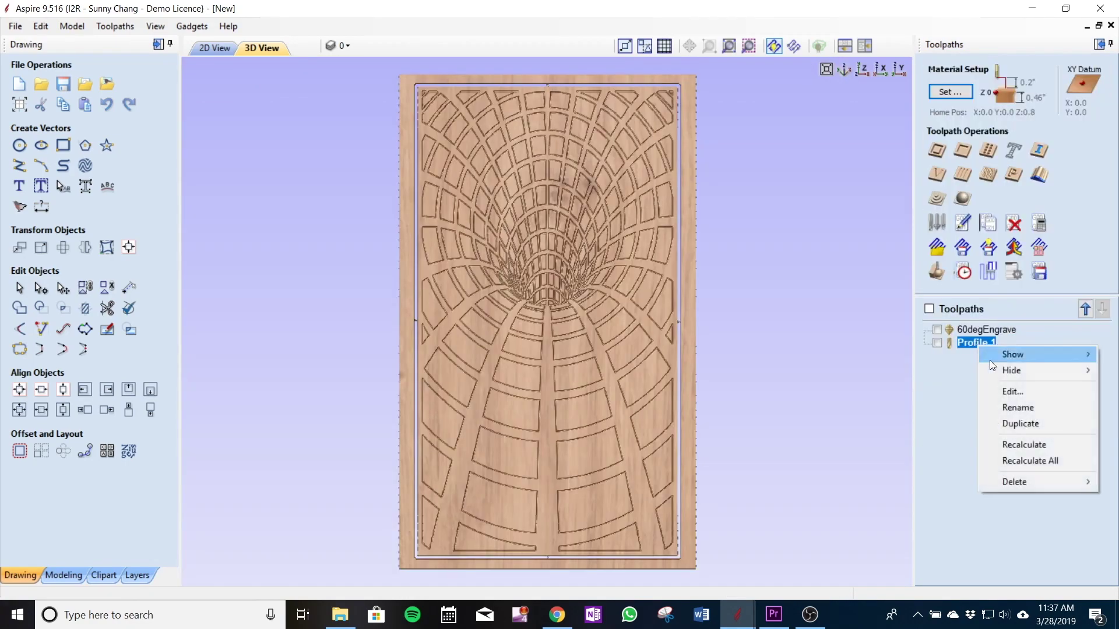
pyautogui.click(1058, 412)
pyautogui.write('.25')
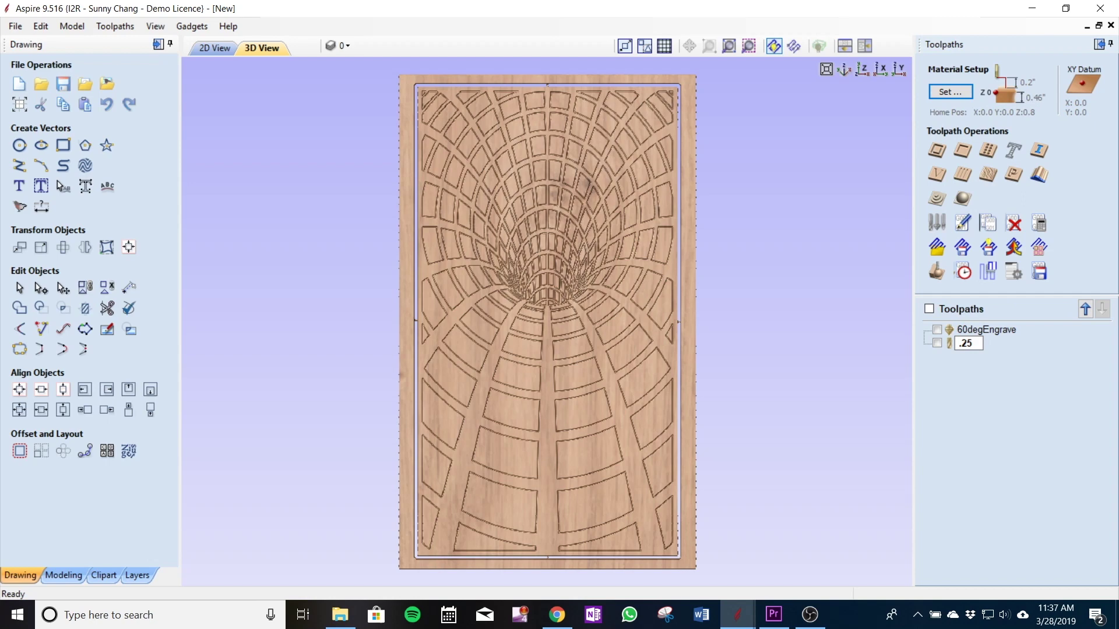
pyautogui.write('EM cutout')
pyautogui.press('Return')
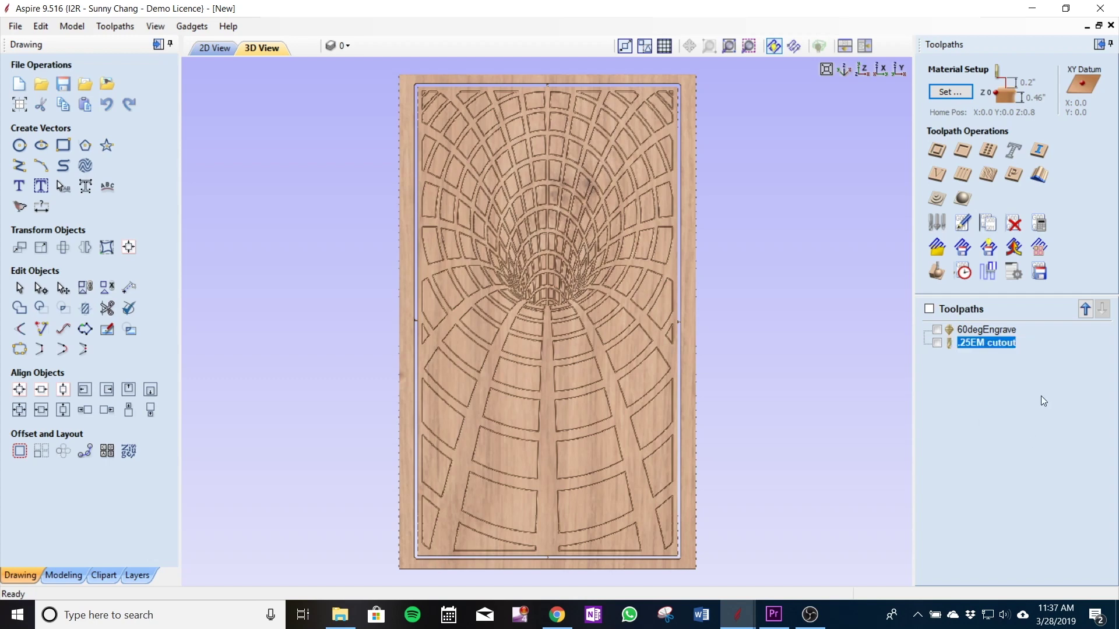
# Review the .25EM cutout's save options, then display 60degEngrave instead of the cutout.
pyautogui.click(937, 343)
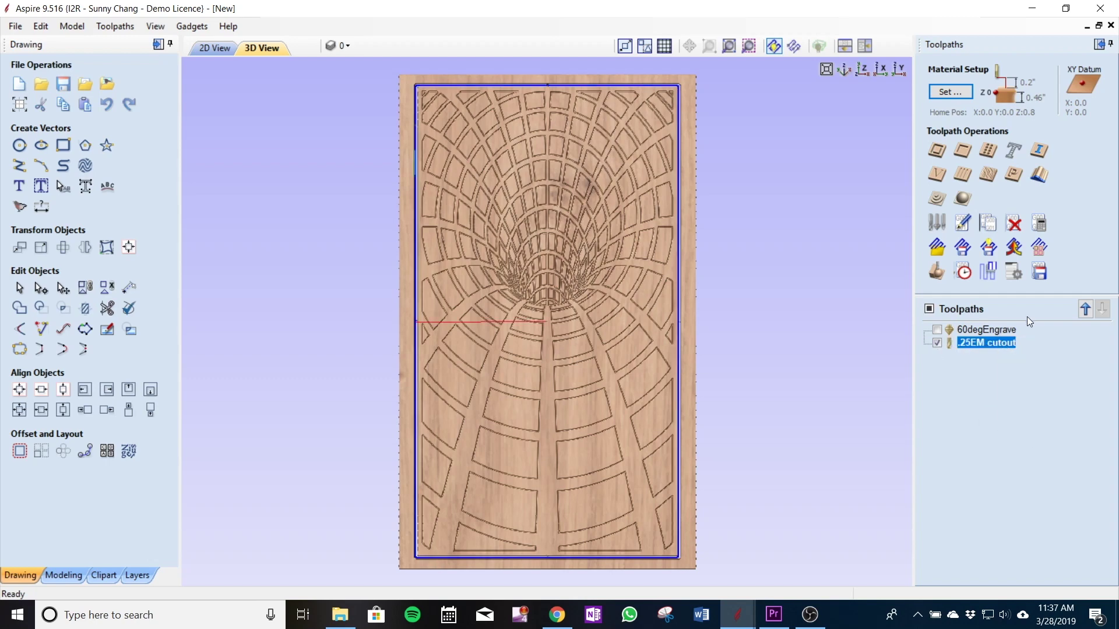
pyautogui.click(1040, 272)
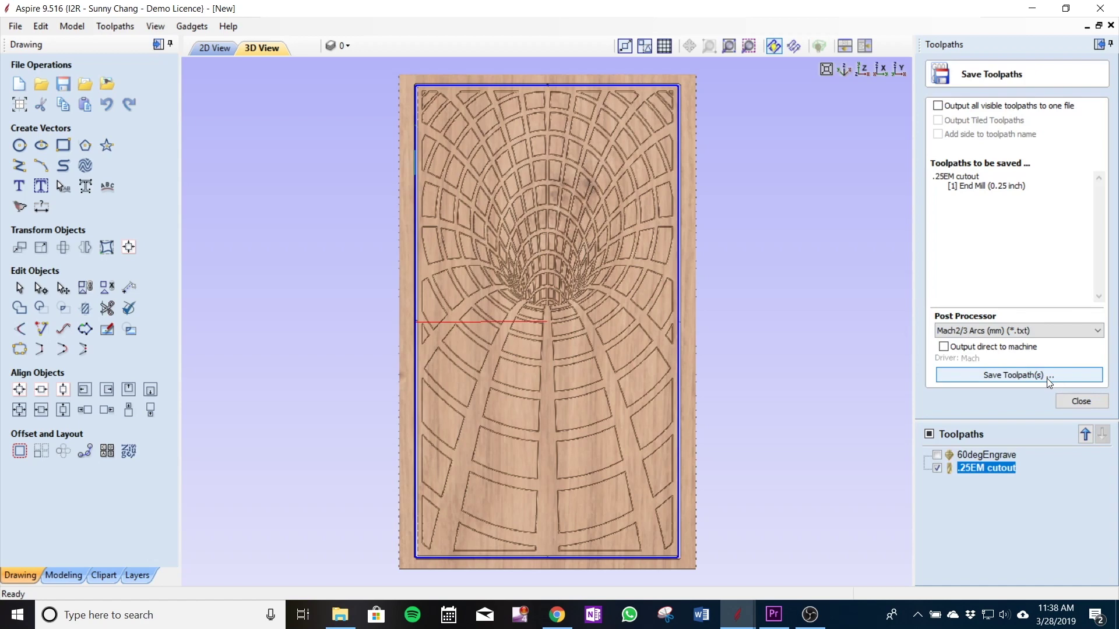
pyautogui.click(942, 330)
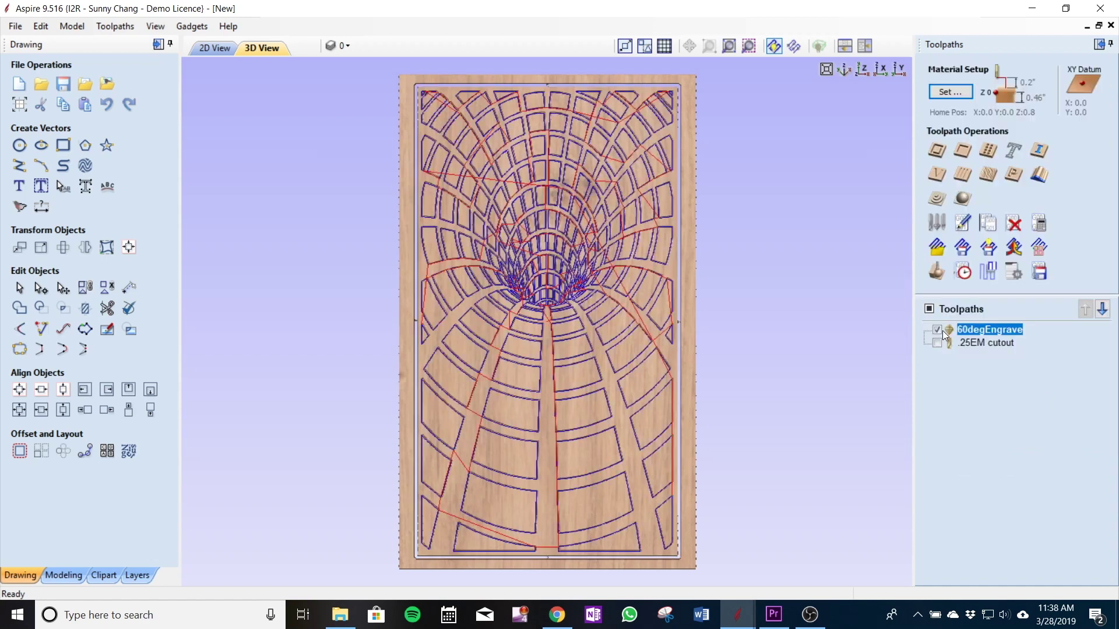
# Write the 60degEngrave toolpath to a file using the Mach2/3 Arcs (mm) post processor.
pyautogui.click(981, 331)
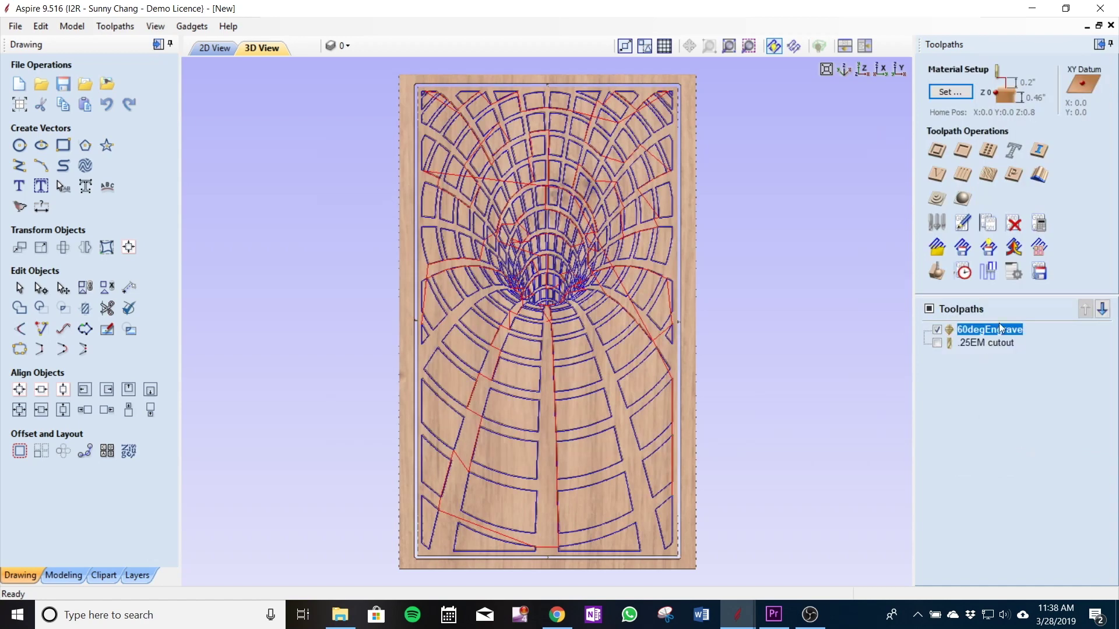
pyautogui.click(1039, 272)
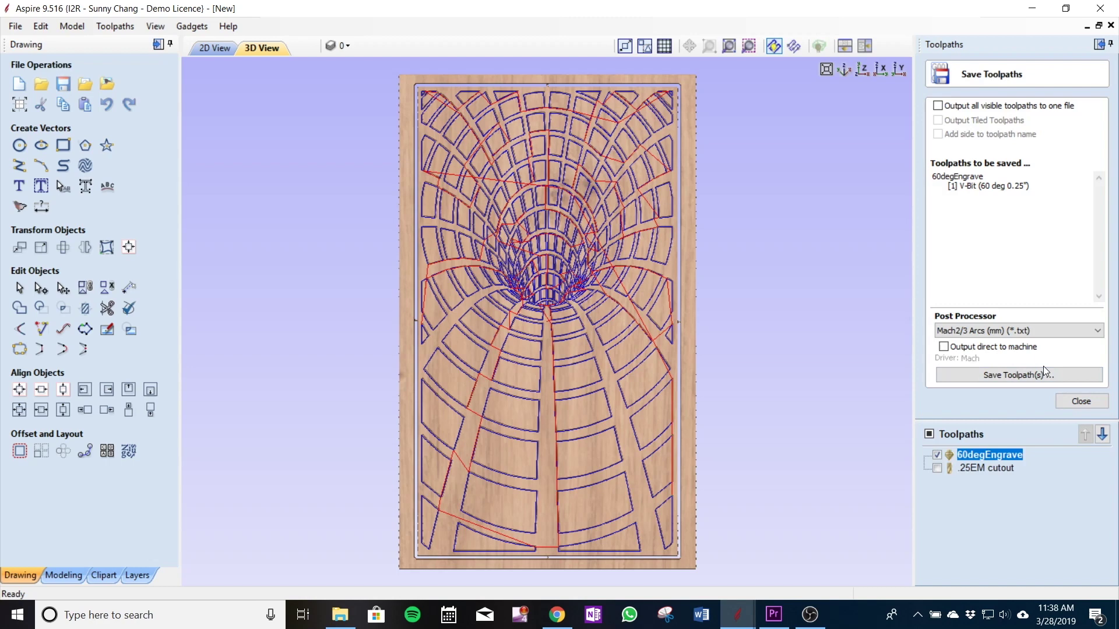
pyautogui.click(1041, 374)
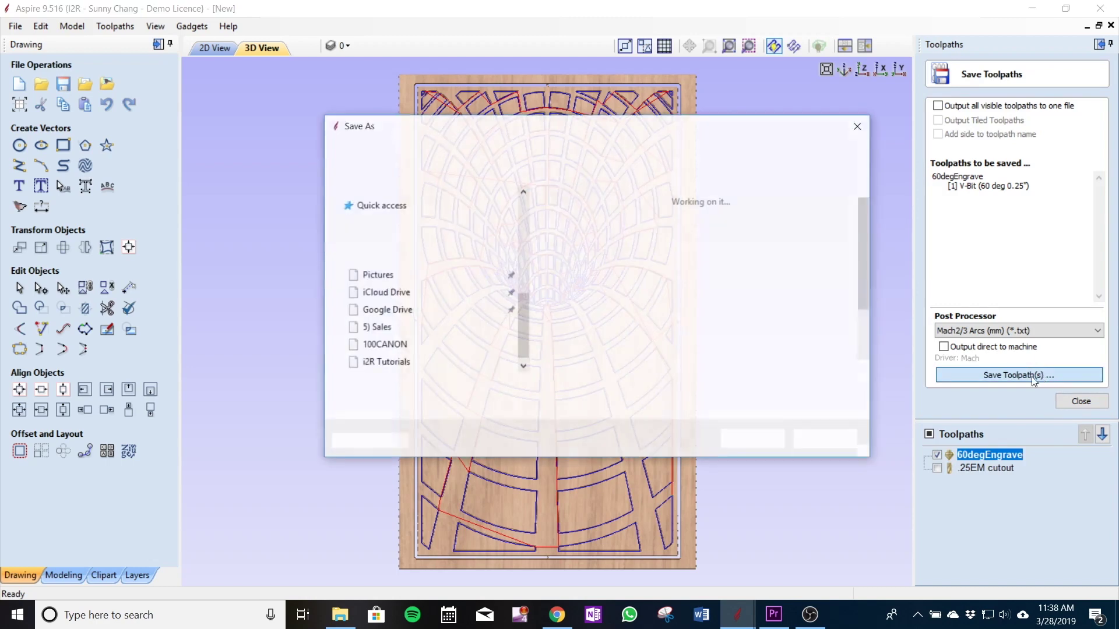
pyautogui.click(756, 440)
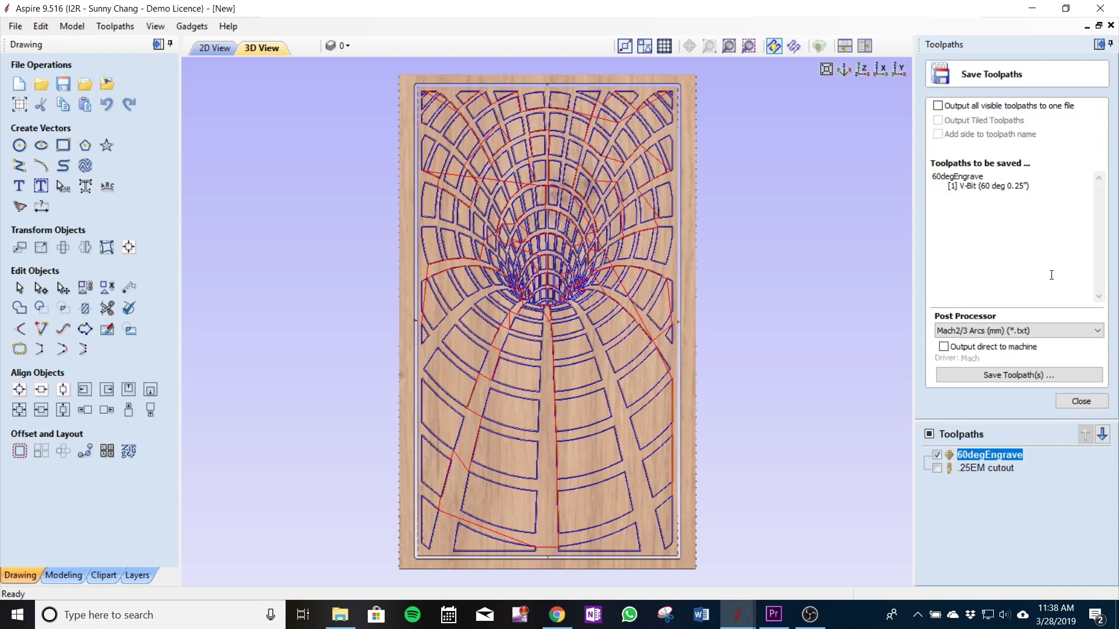
pyautogui.click(1081, 401)
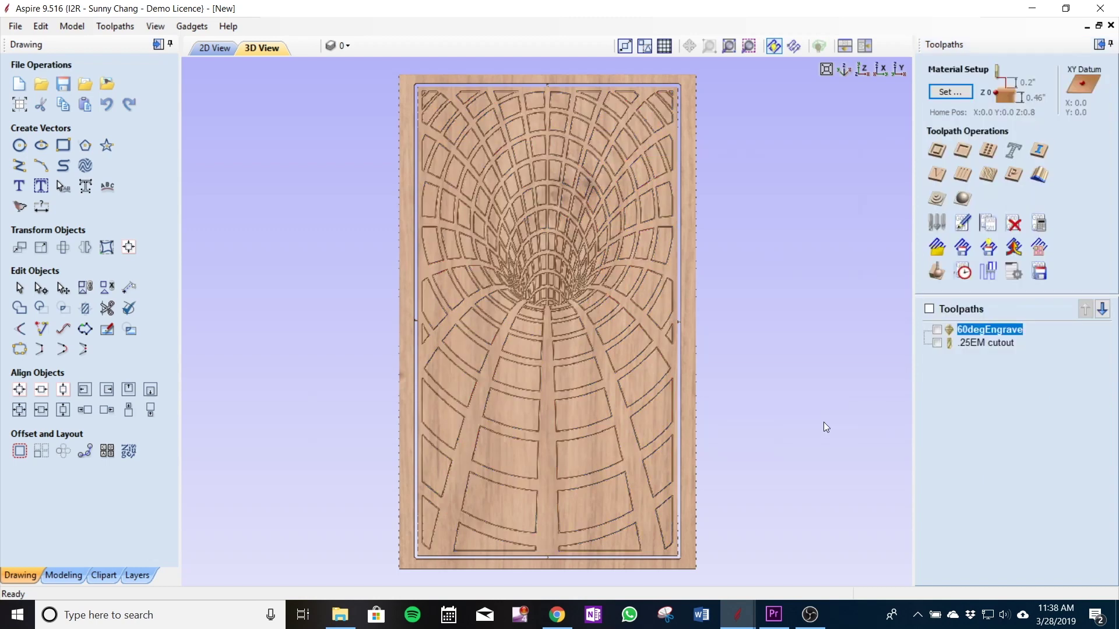
# Turn on 60degEngrave visibility so its engraving lines show over the oak panel.
pyautogui.click(937, 330)
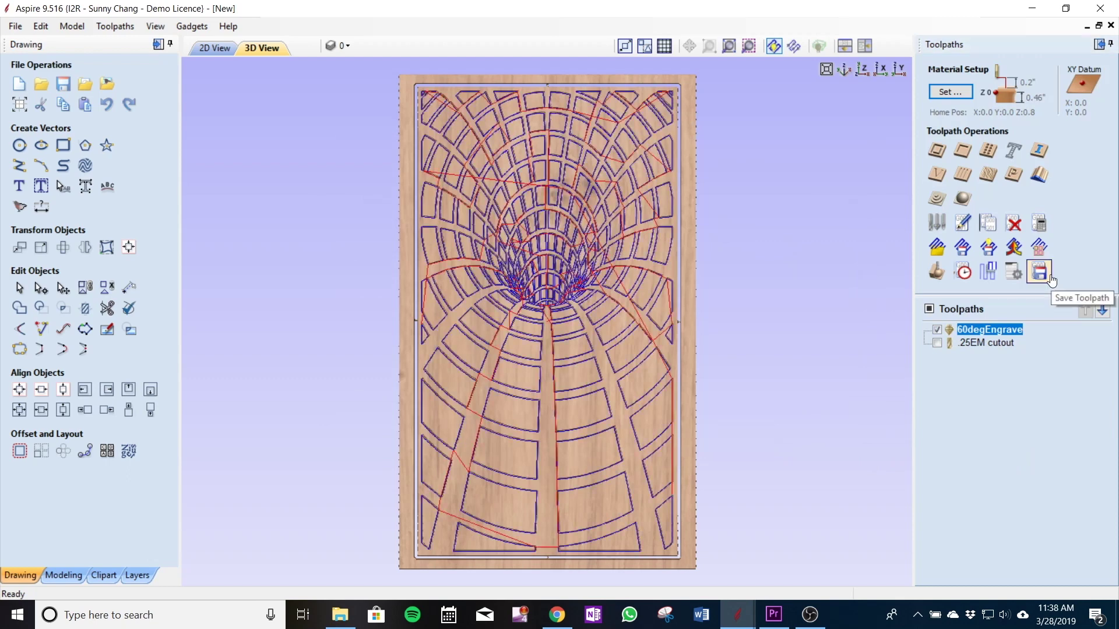